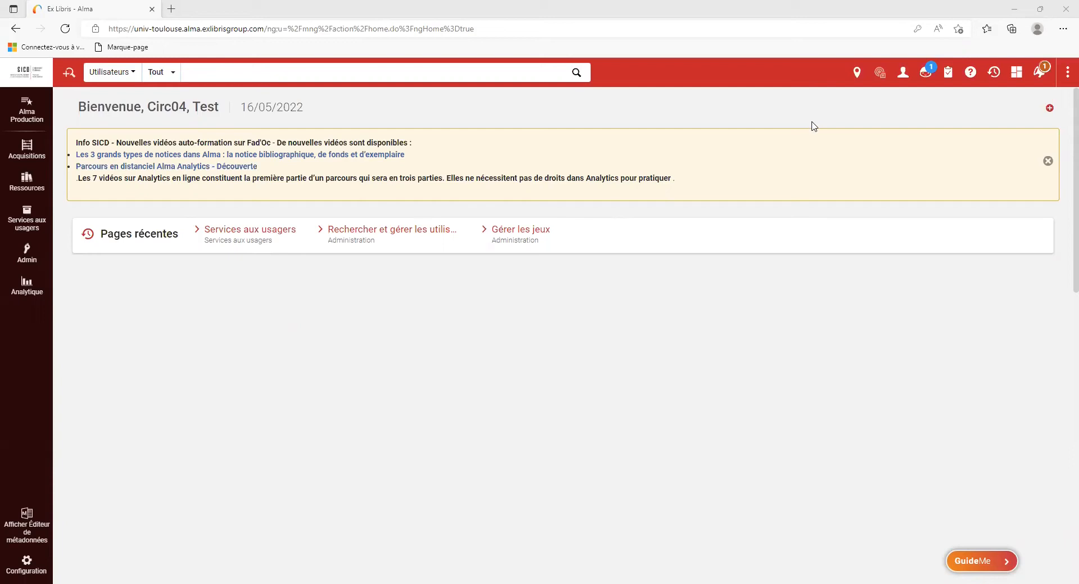
Check the current desk location, then open the registration form for a new user from patron services
click(857, 74)
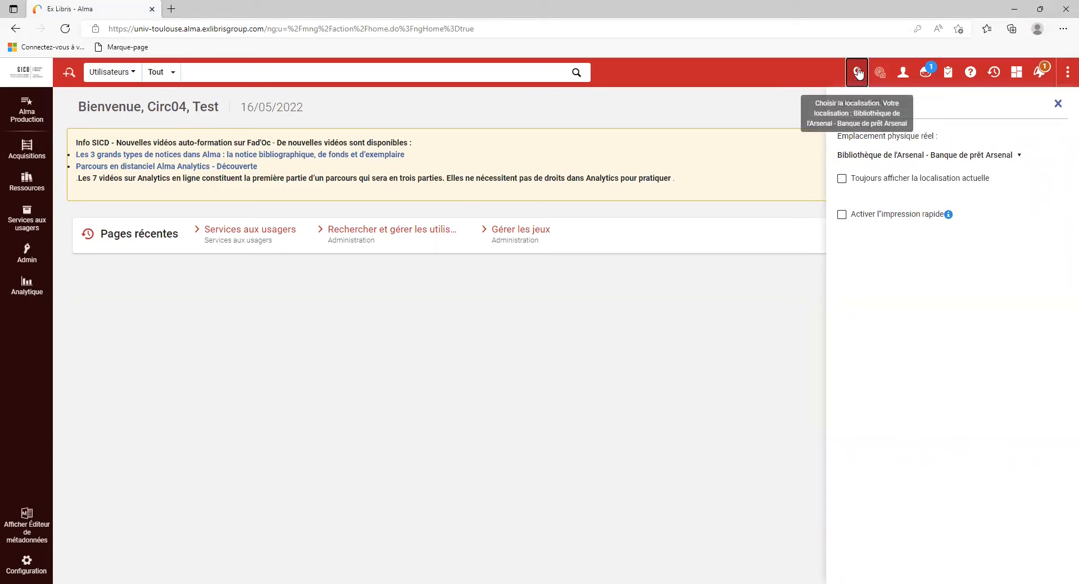
click(857, 78)
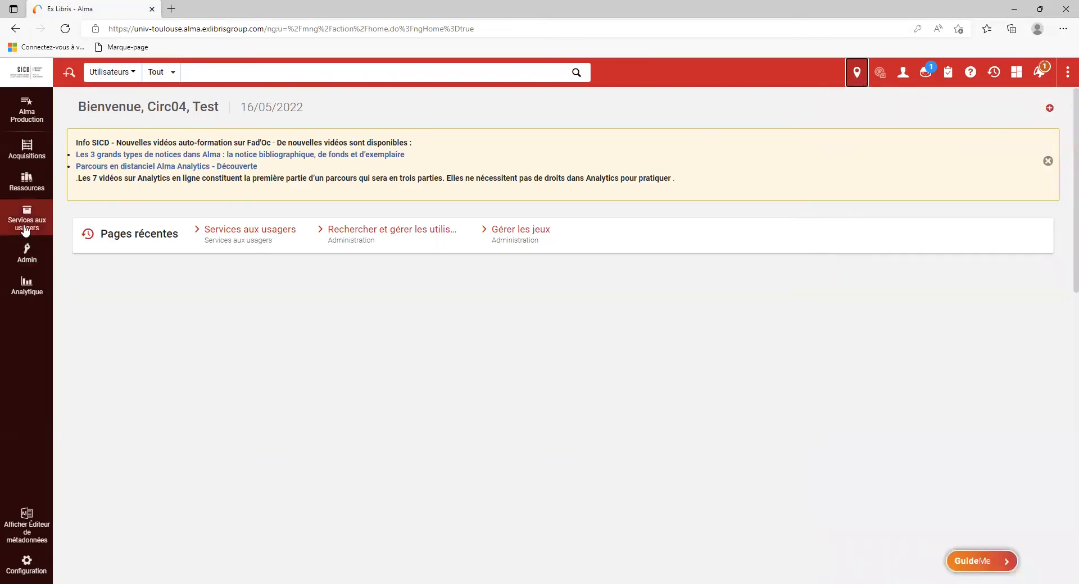
click(25, 229)
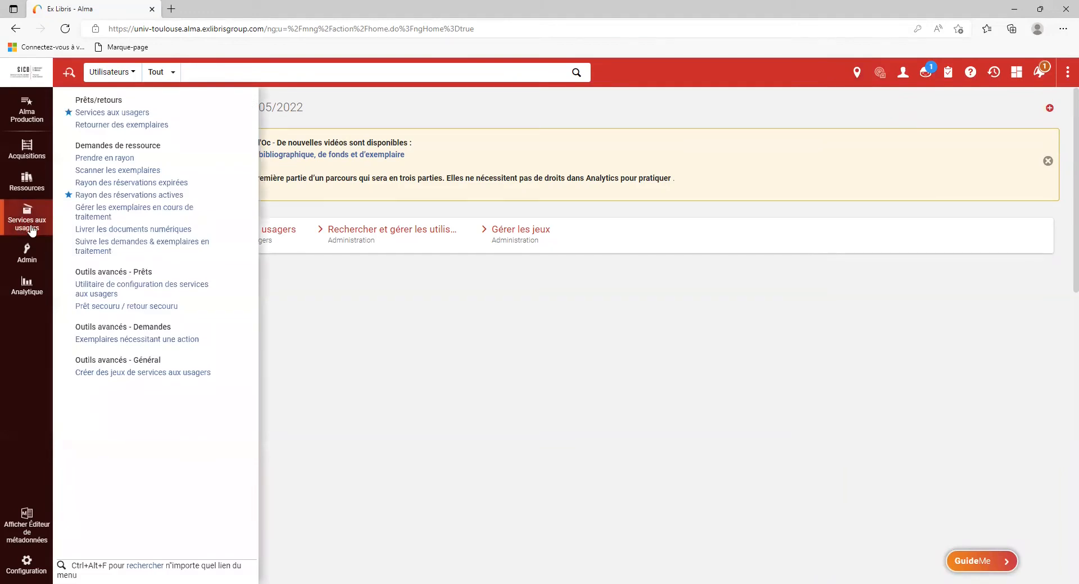
click(101, 114)
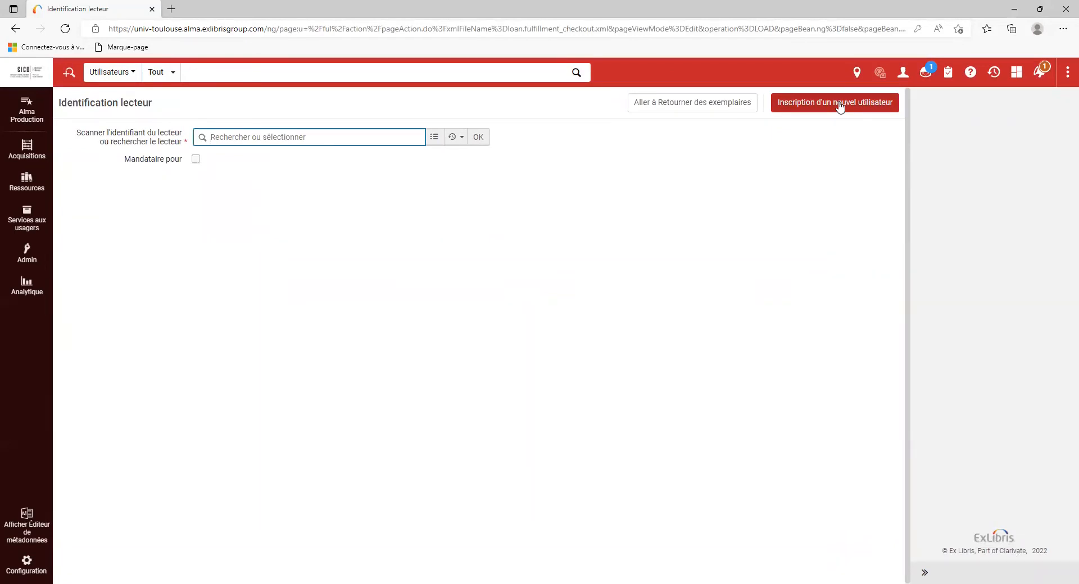
click(841, 106)
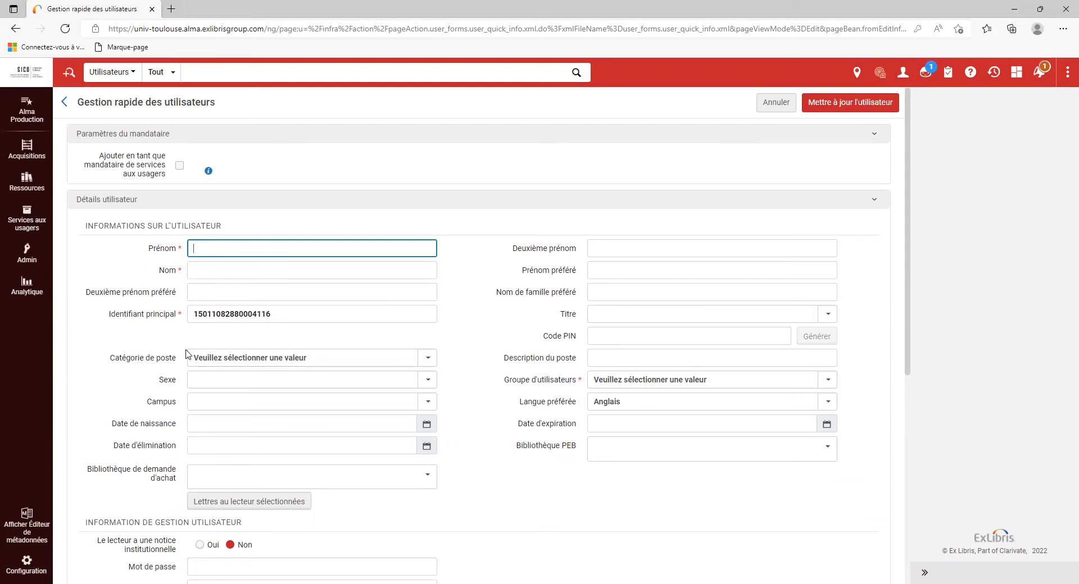
Enter the new user's first name and last name in the user information
click(316, 248)
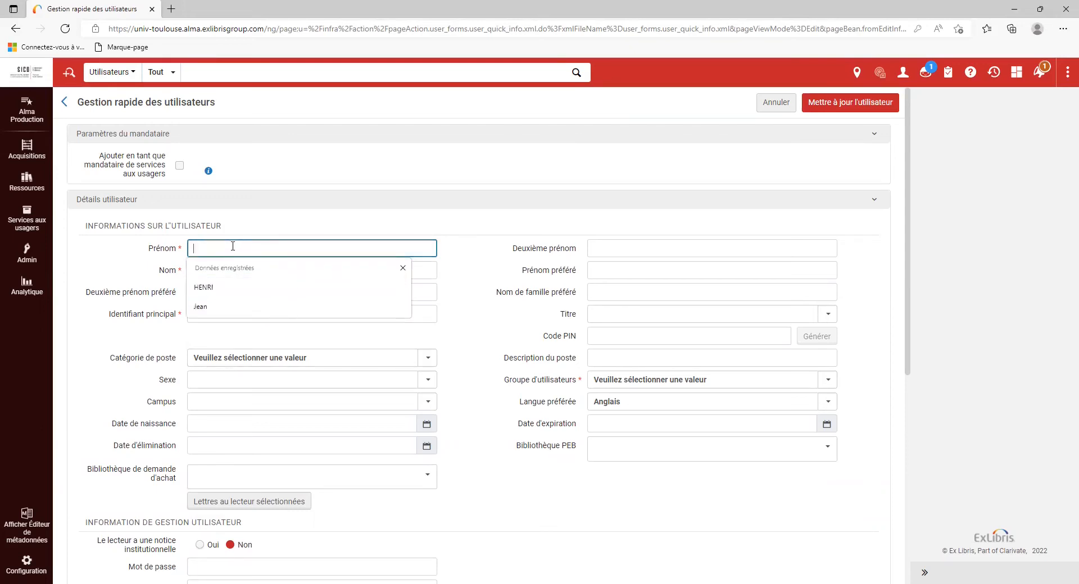
text(JEAN)
click(227, 266)
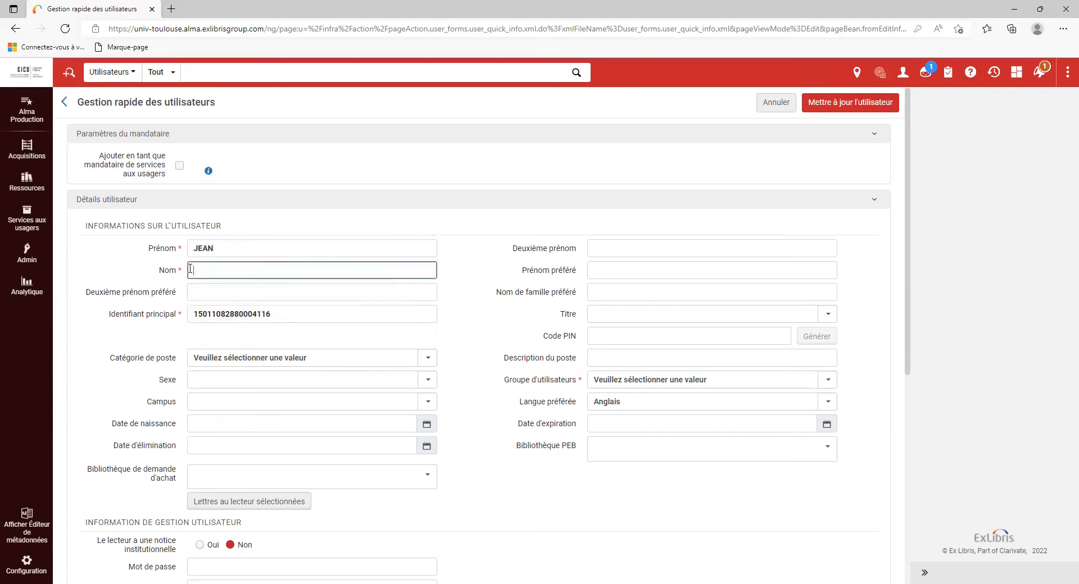
text(MARTIN)
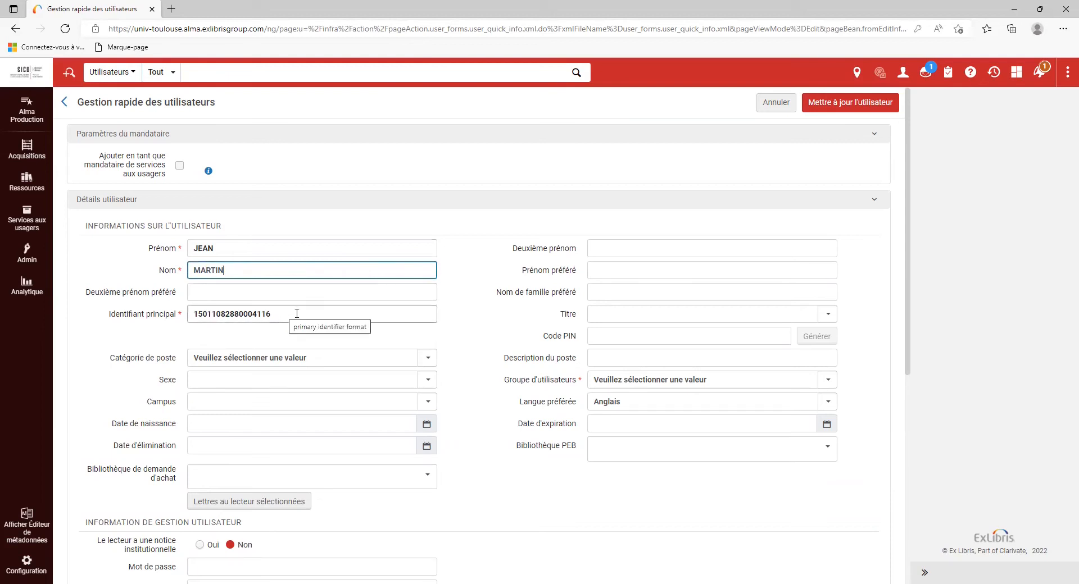
Replace the automatically generated primary identifier with the user's own identifier number
drag(297, 314, 190, 315)
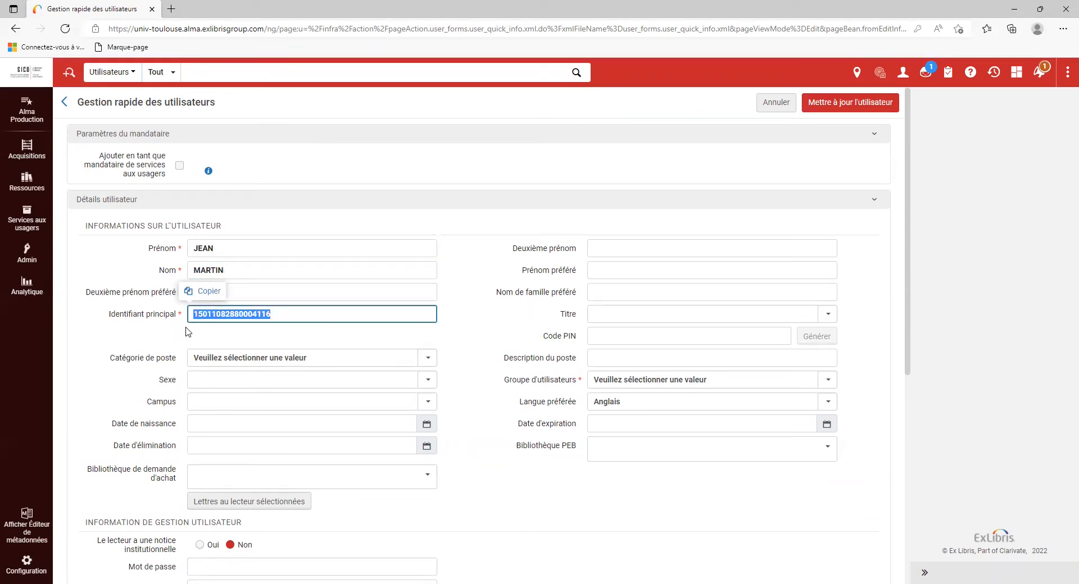
click(188, 332)
drag(284, 314, 191, 314)
key(BackSpace)
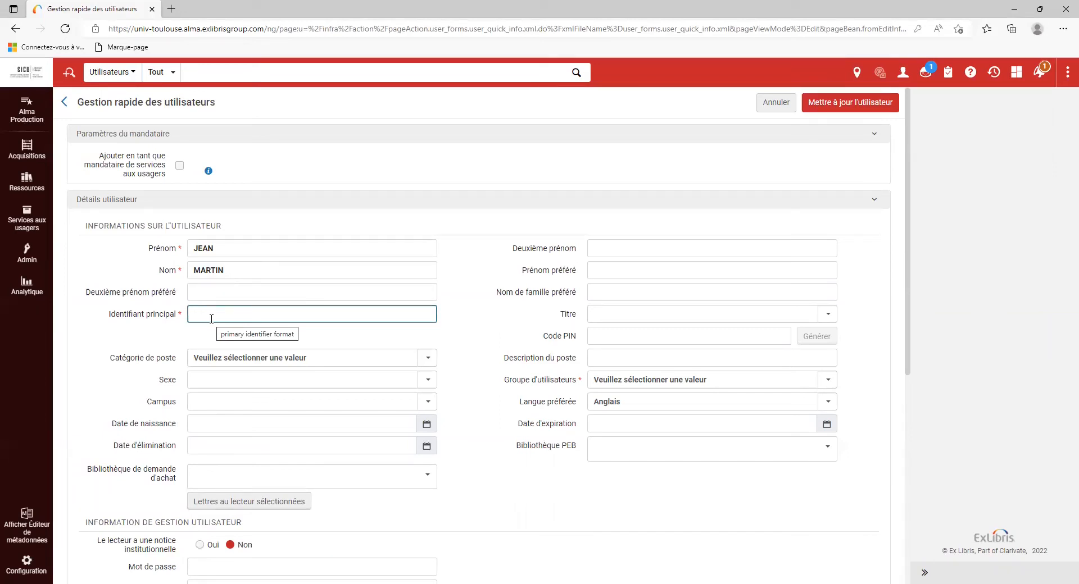
text(299)
click(214, 353)
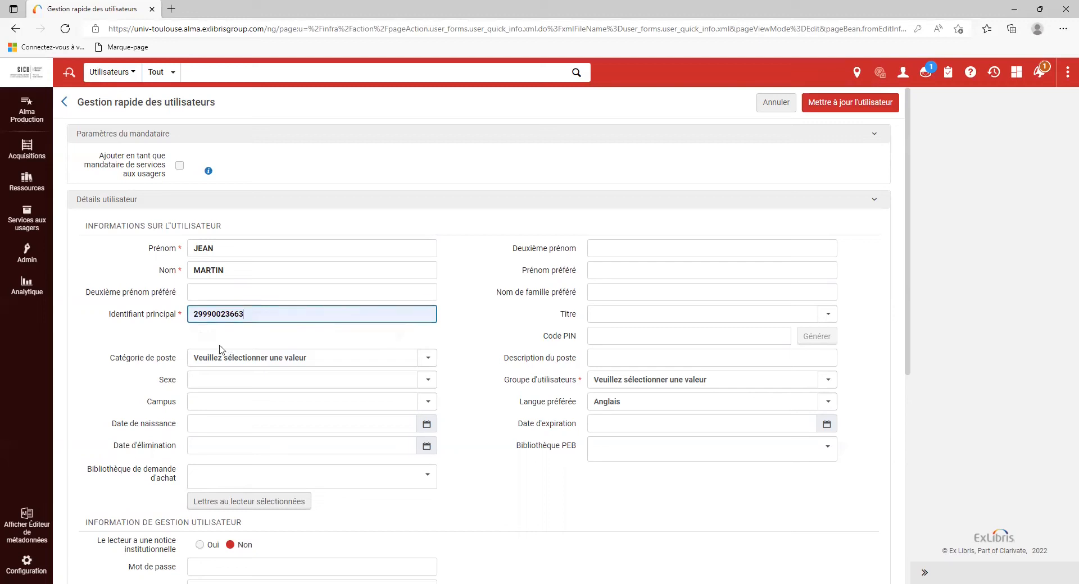
Review the available user groups and assign the user to the group Autorisés
click(618, 376)
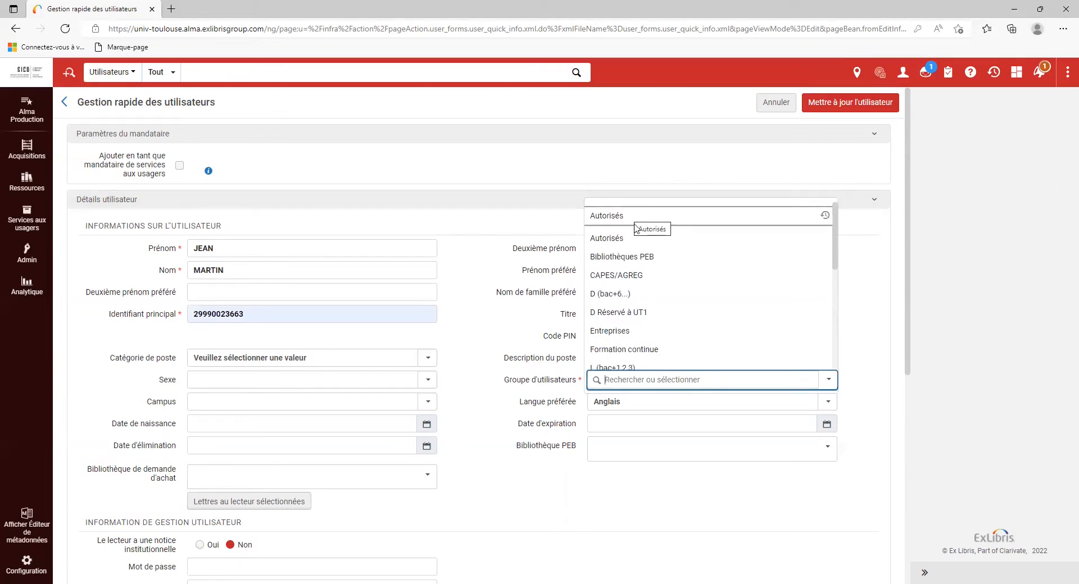
scroll(632, 292, down, 5)
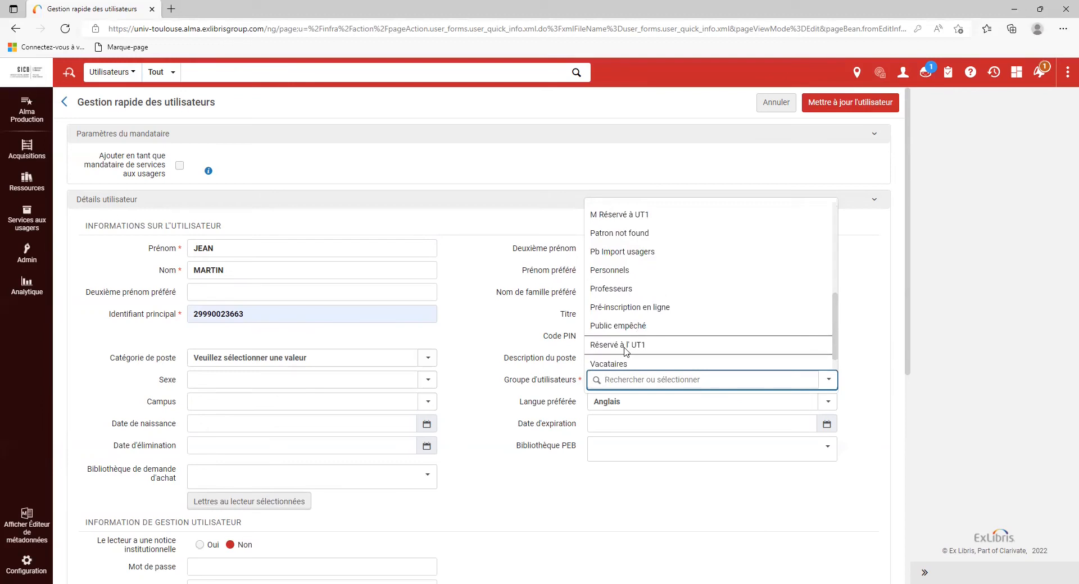
scroll(624, 281, up, 10)
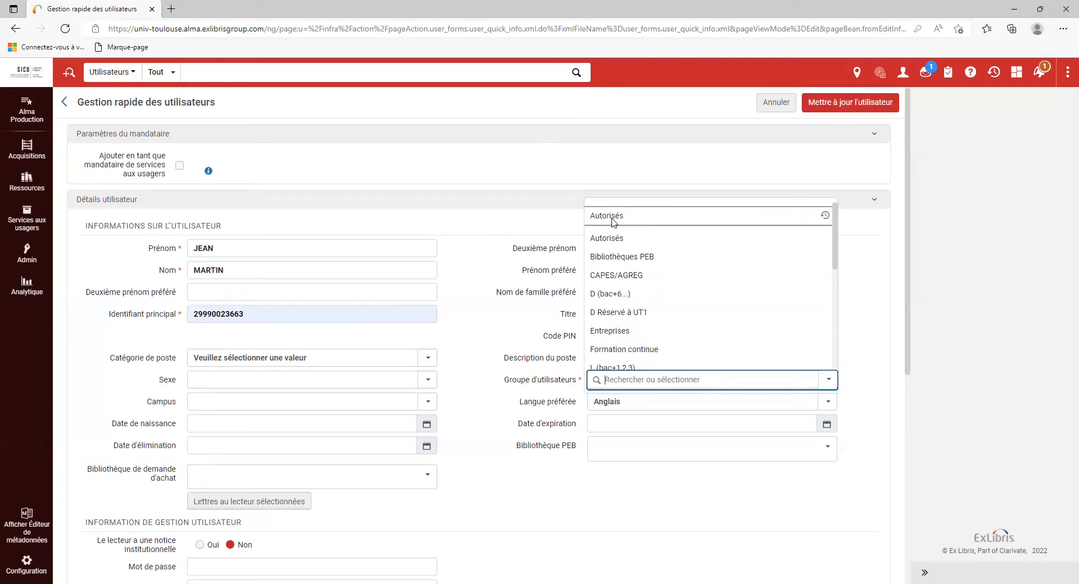
click(612, 218)
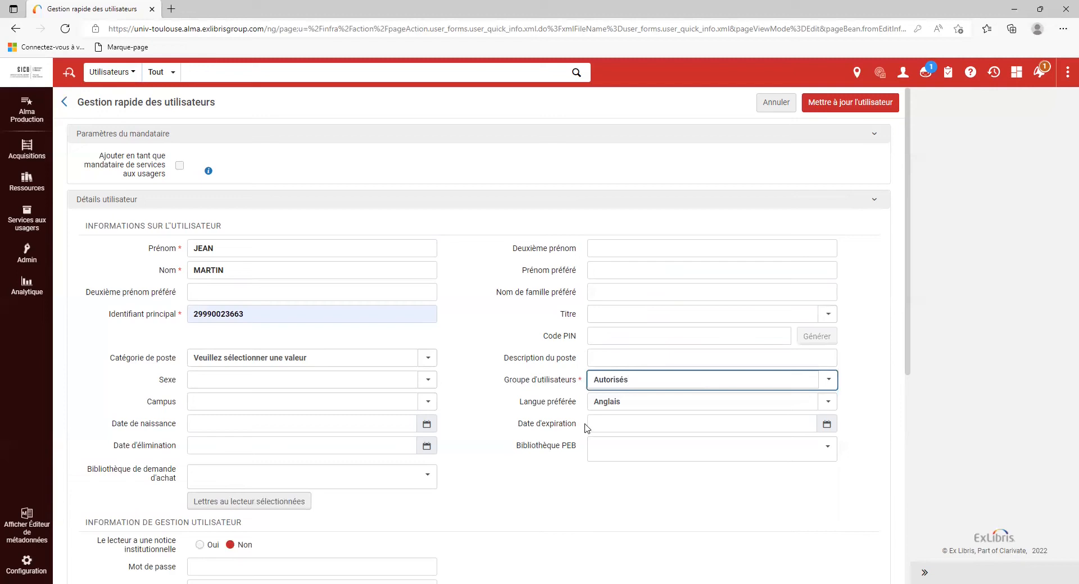
Set the user's preferred language to Français
click(602, 402)
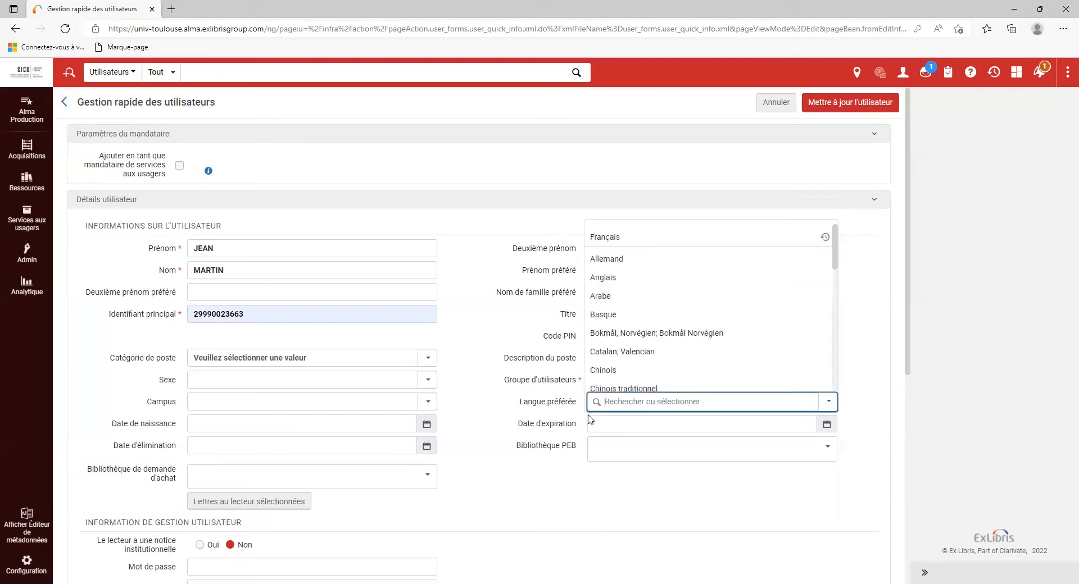
scroll(631, 315, down, 4)
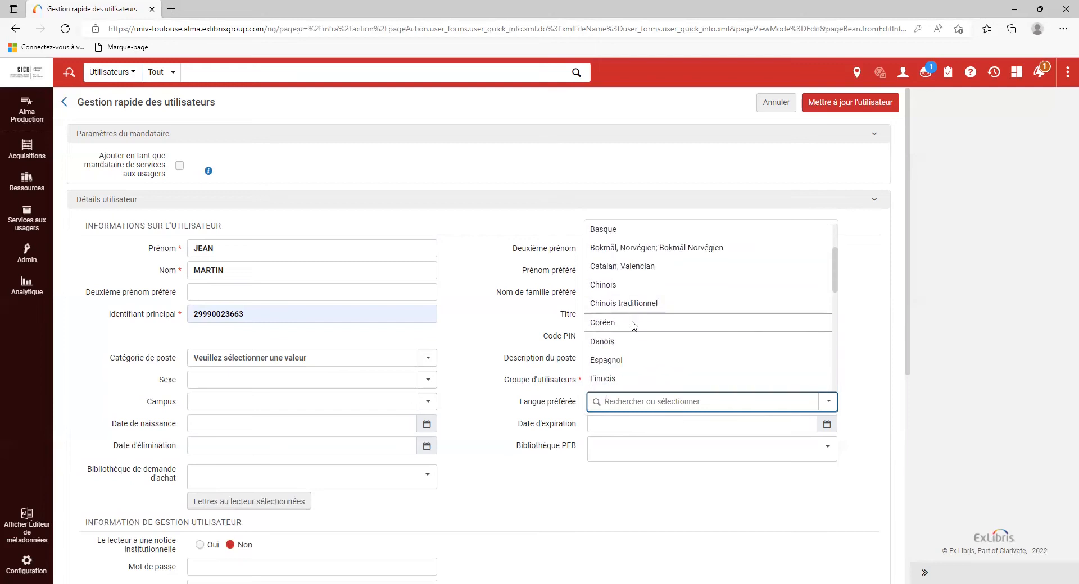
scroll(633, 326, up, 3)
scroll(633, 326, up, 3)
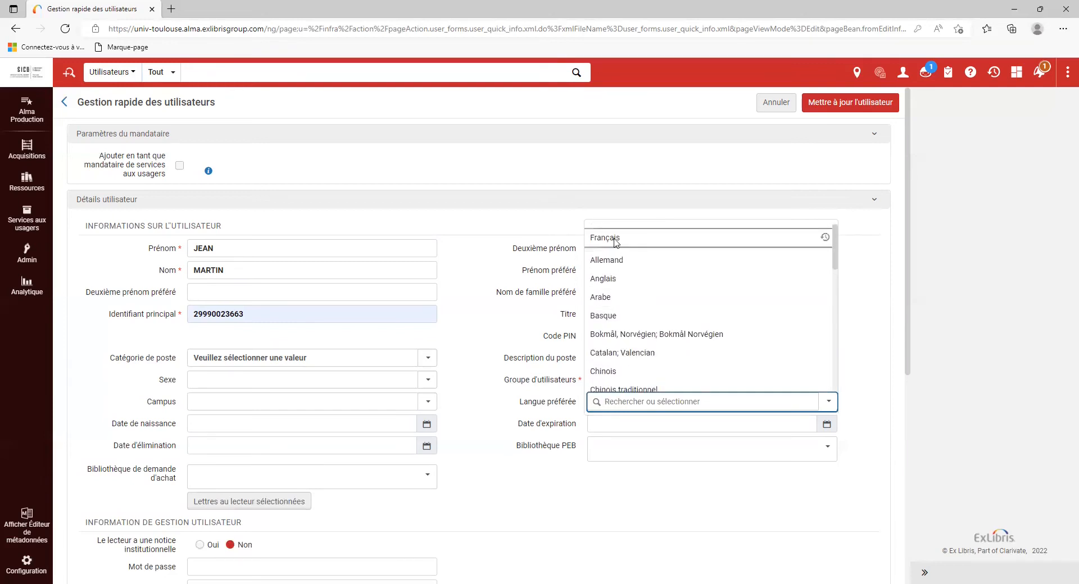
click(617, 240)
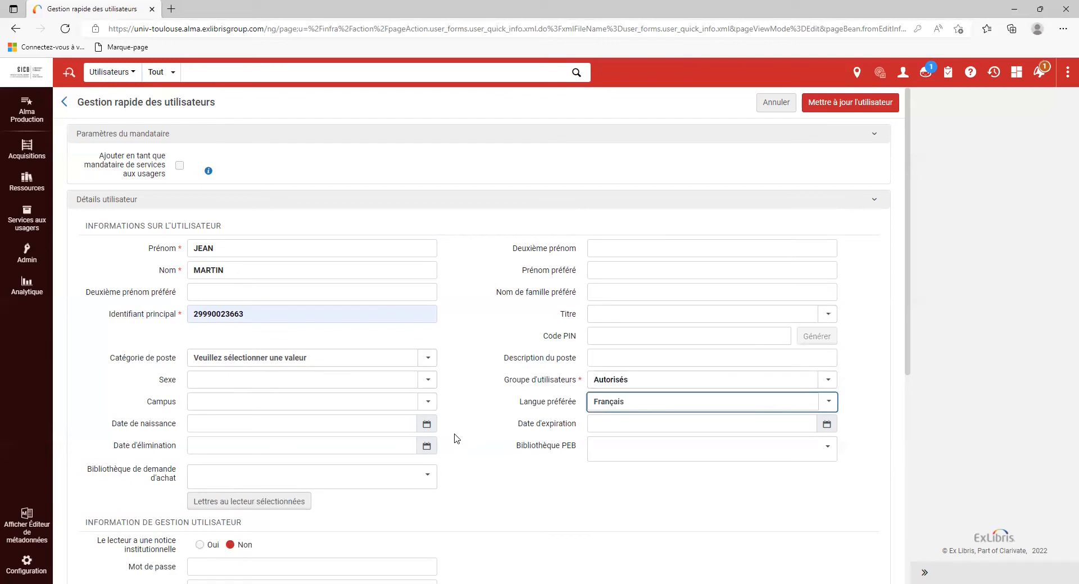
Set the user's campus to Toulouse-Jean Jaurès
click(250, 401)
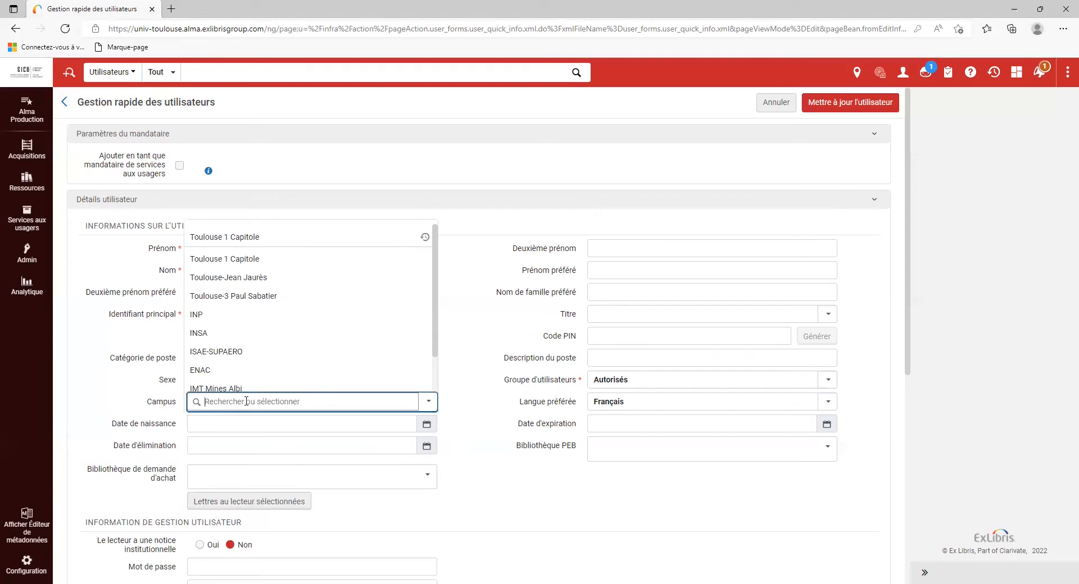
scroll(224, 371, down, 1)
scroll(224, 361, up, 2)
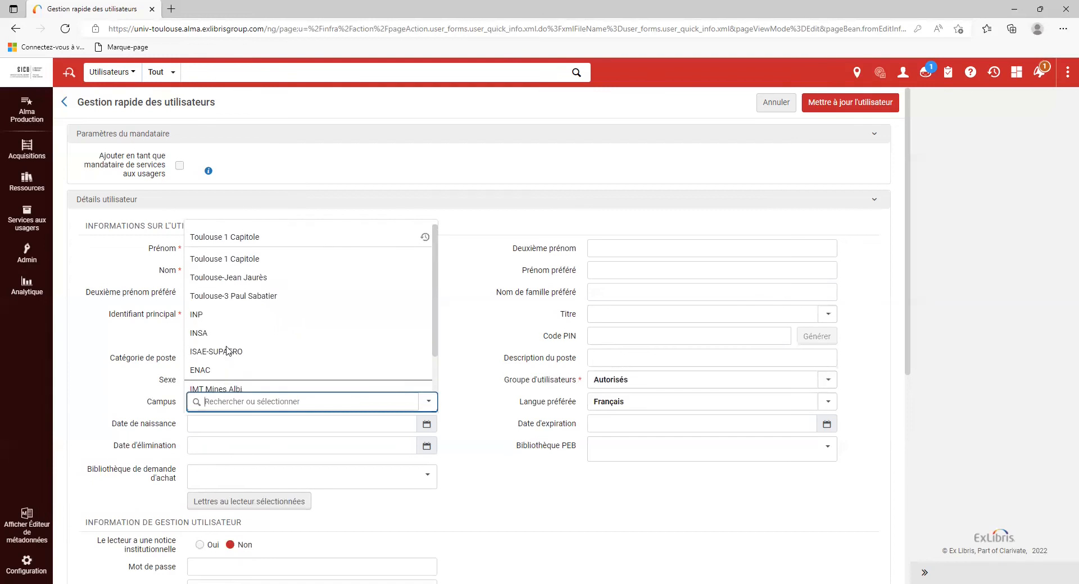
click(245, 279)
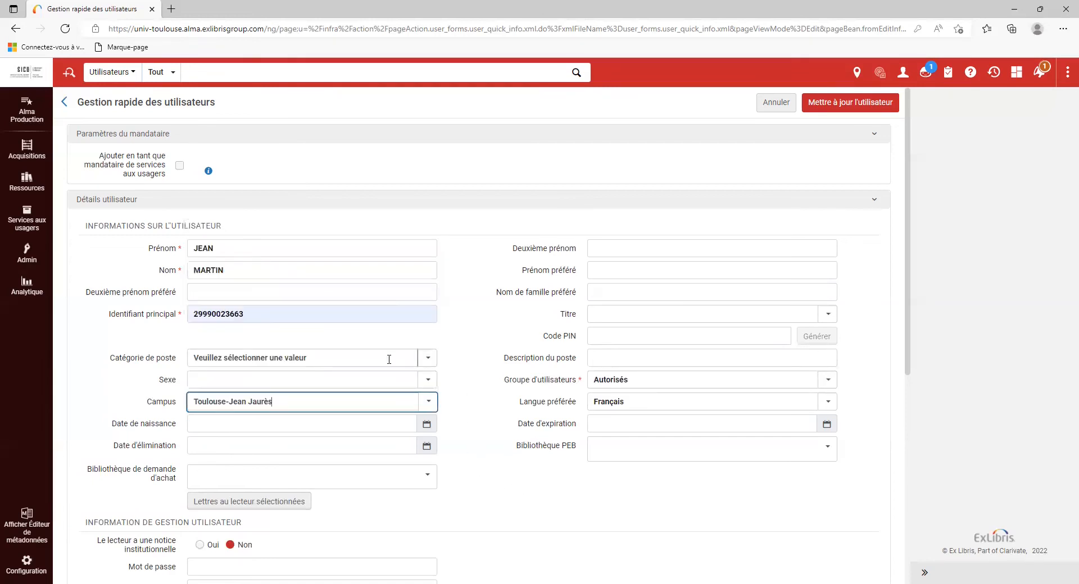
Enter the user's date of birth by choosing its year, month and day in the calendar
click(284, 422)
click(295, 447)
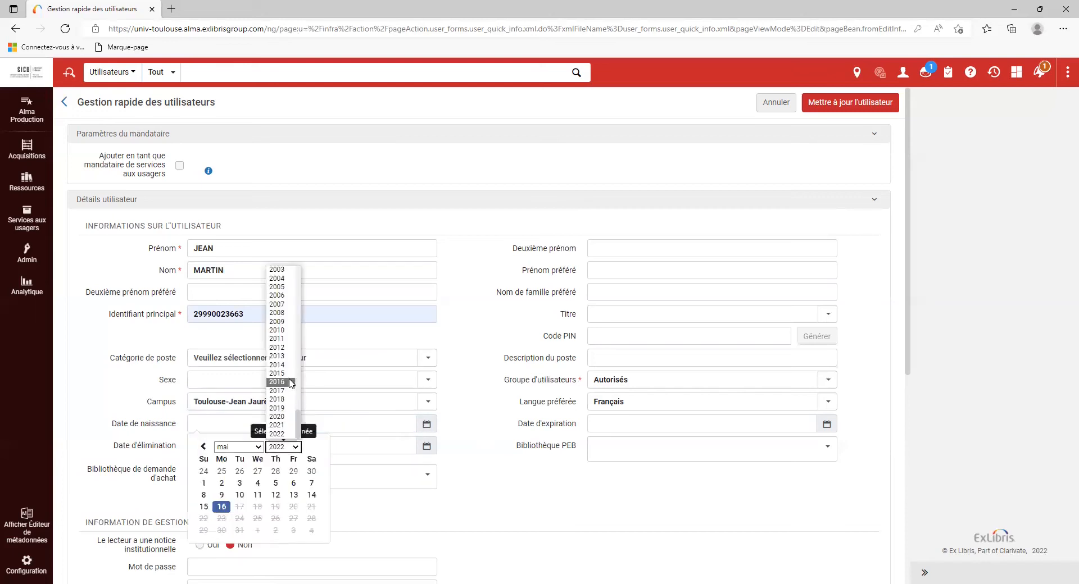
scroll(284, 401, up, 1)
click(276, 271)
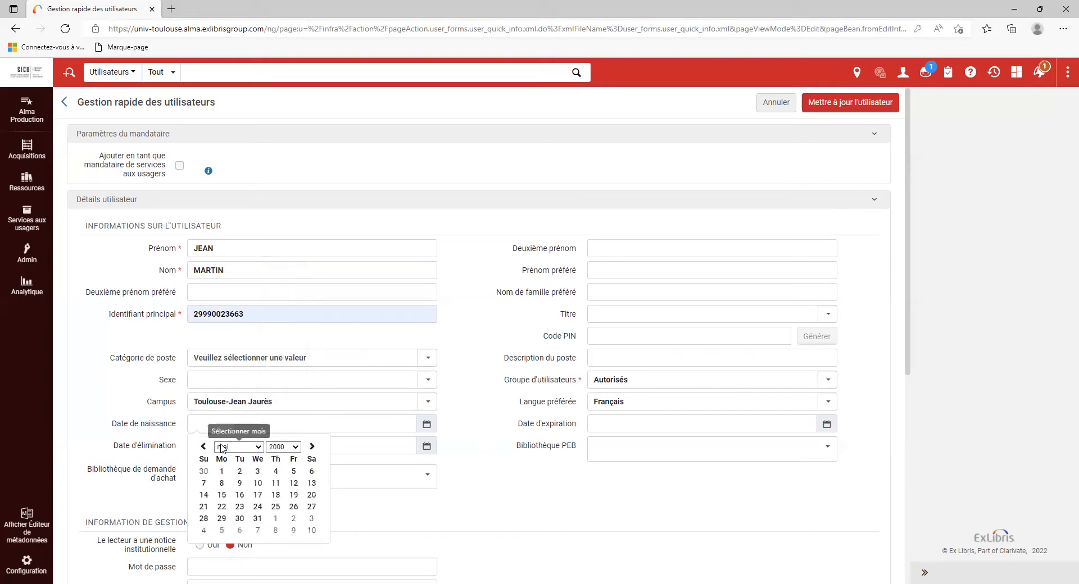
click(238, 447)
click(227, 456)
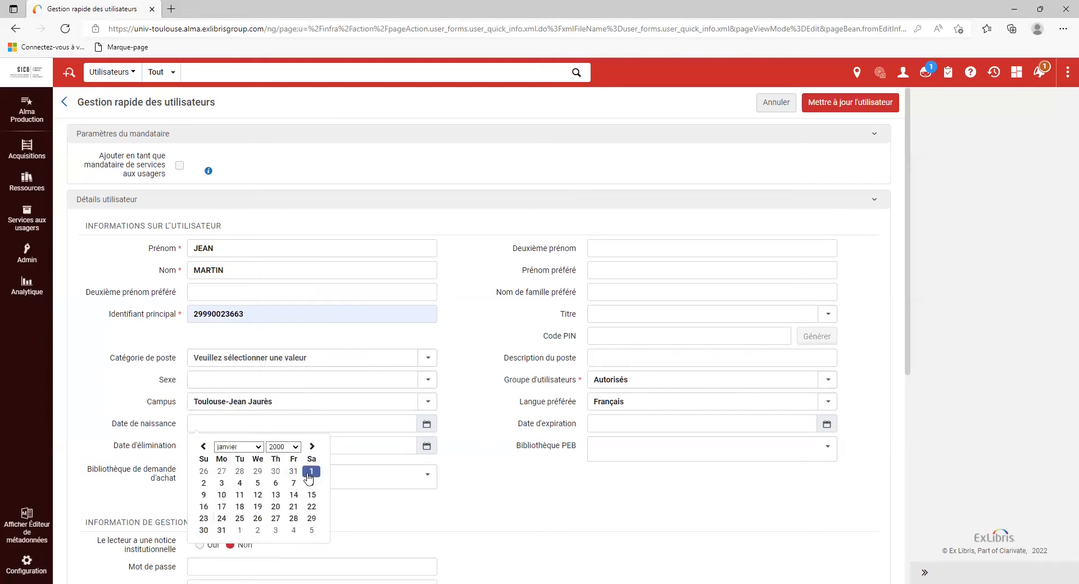
click(309, 473)
click(495, 455)
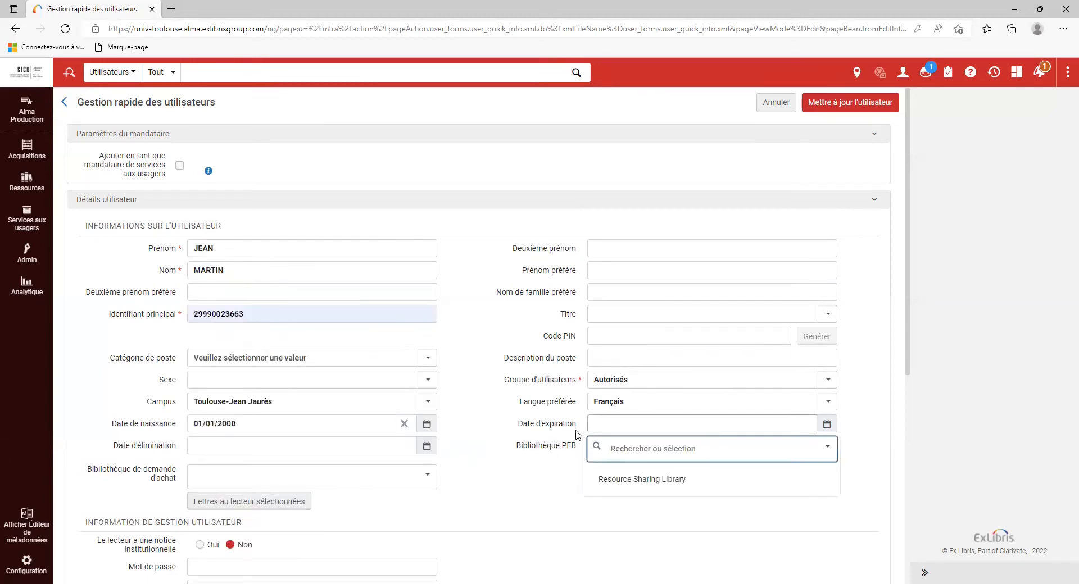
Examine the expiration date and purge date fields and their calendars without choosing a date
click(606, 425)
click(539, 428)
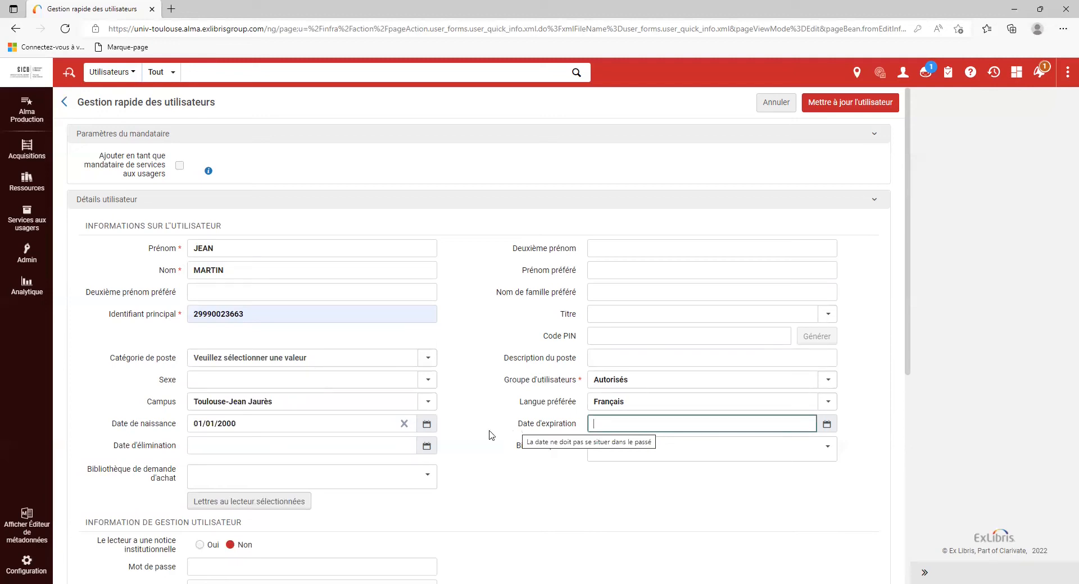
click(205, 446)
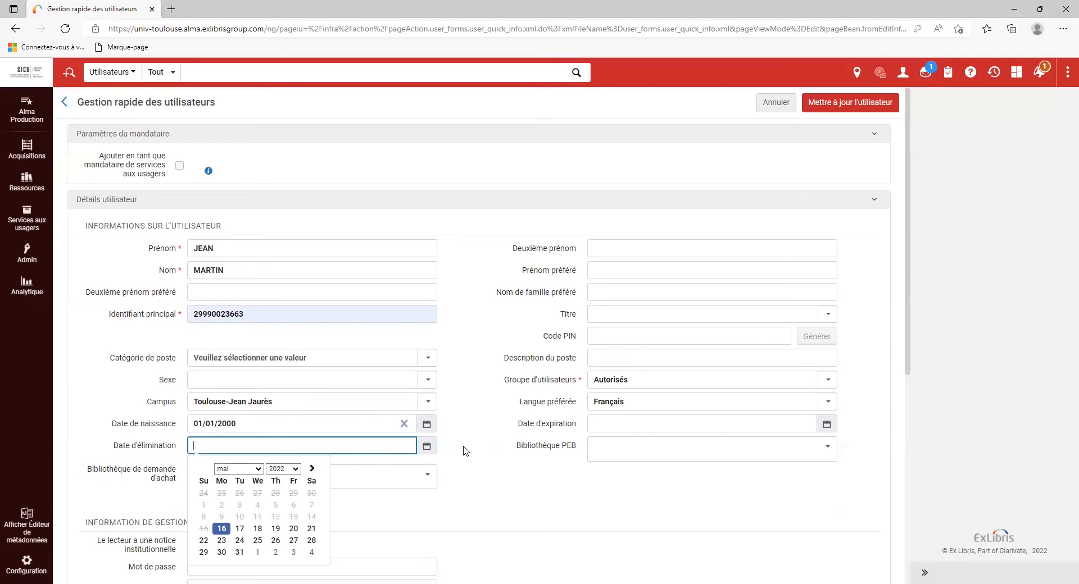
click(593, 425)
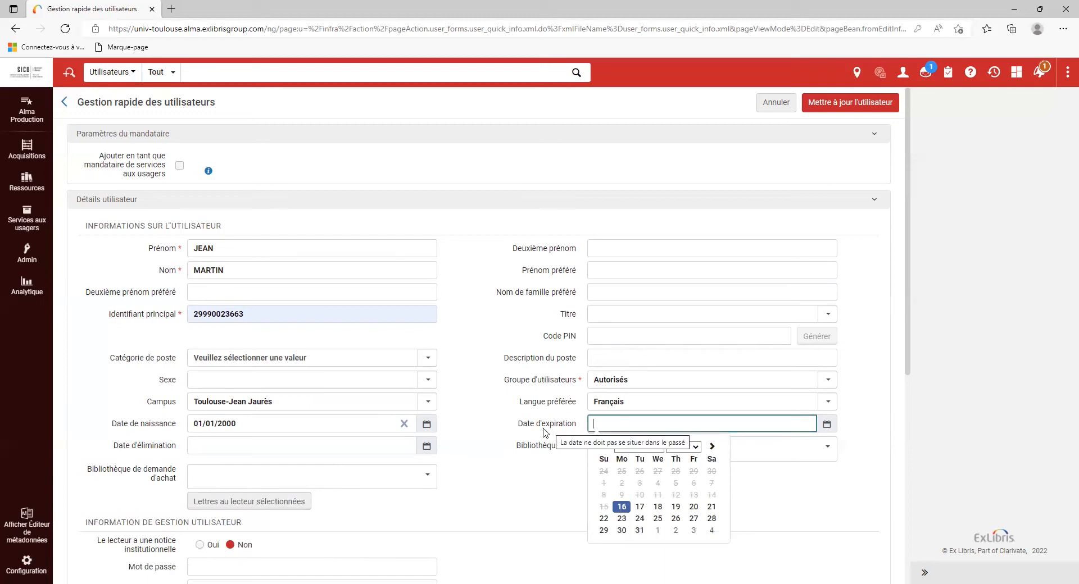
click(325, 447)
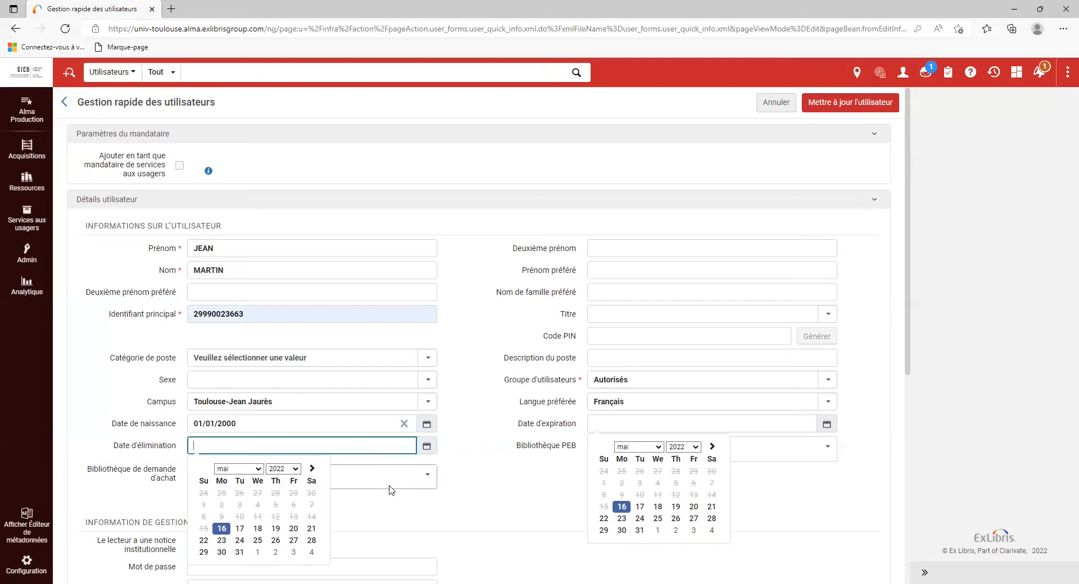
scroll(465, 486, down, 1)
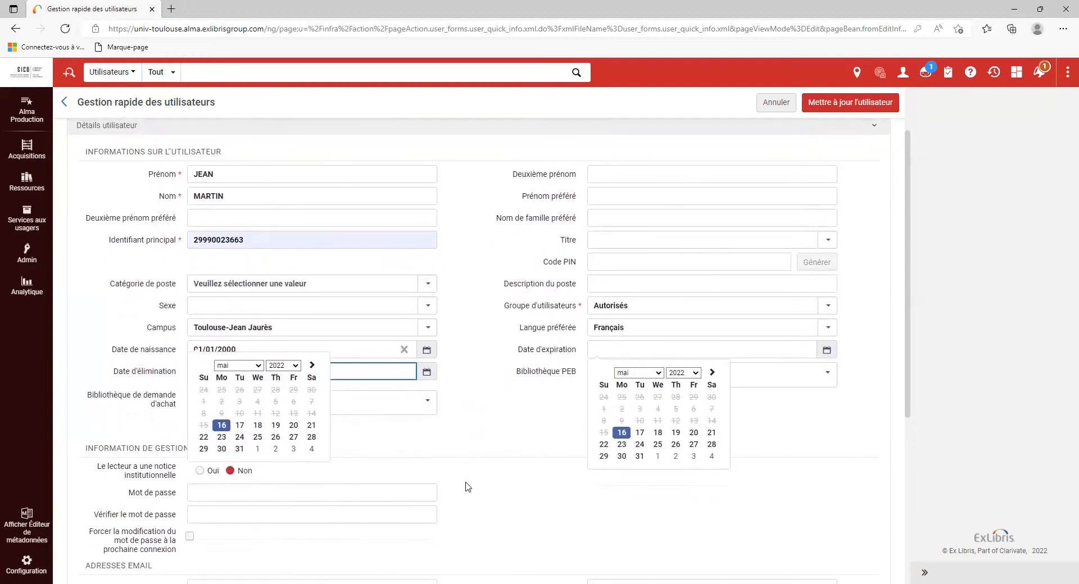
click(476, 414)
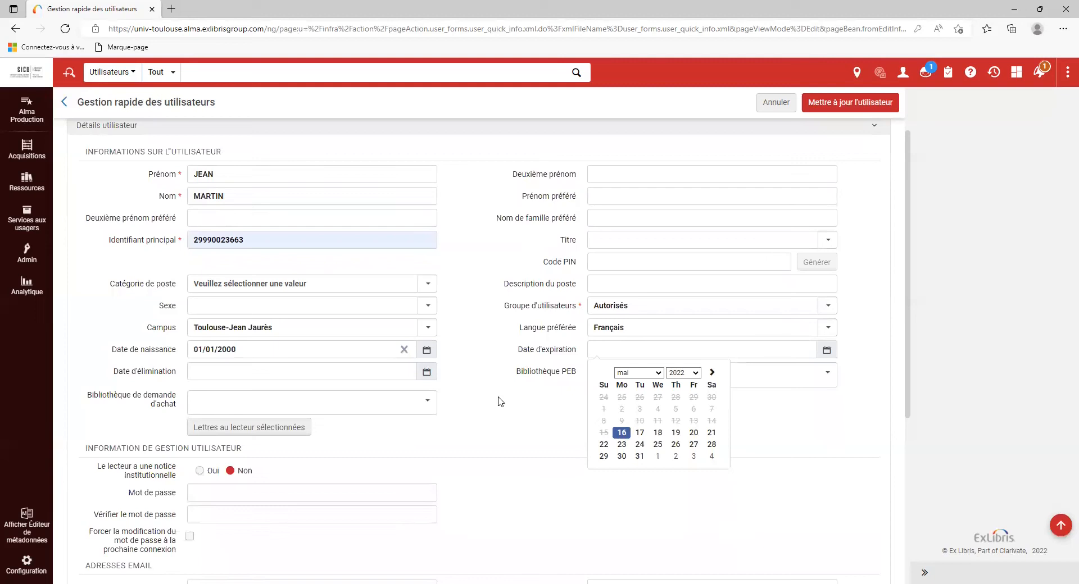
Set the user's purge date (Date d'élimination) to 16/08/2023 in its calendar
click(426, 372)
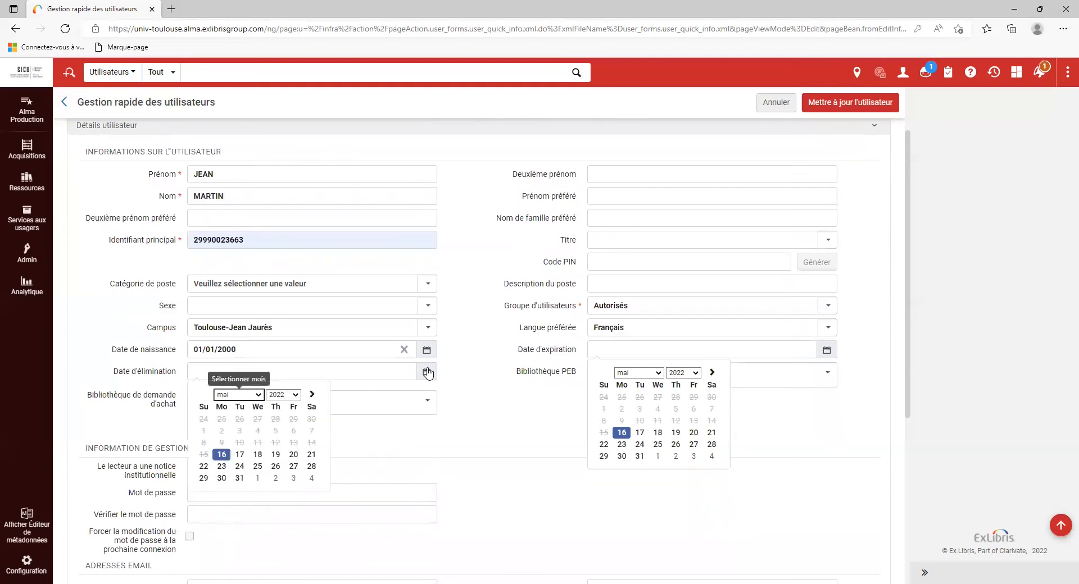
click(285, 395)
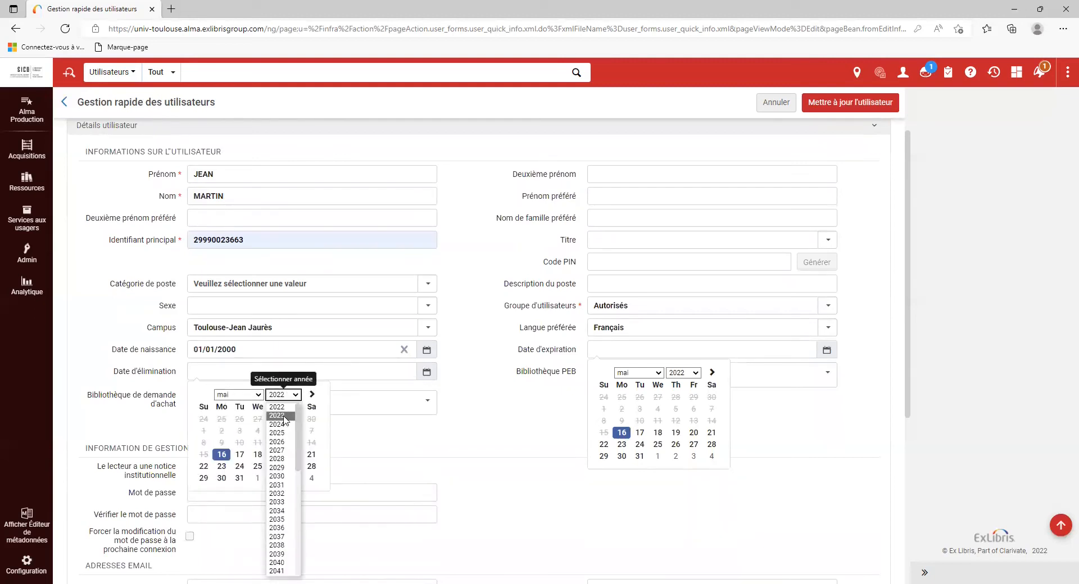
click(284, 416)
click(238, 395)
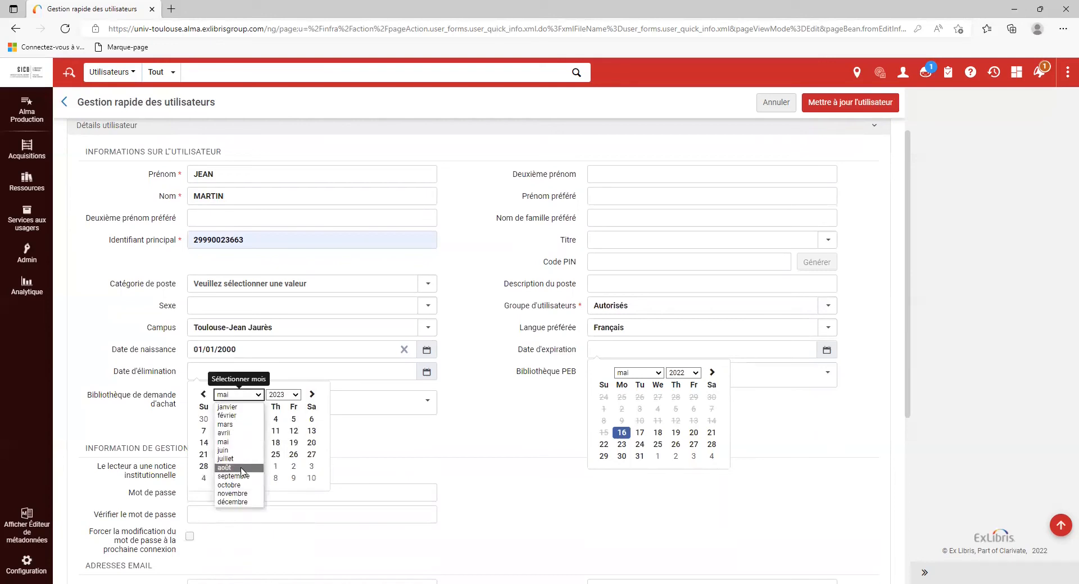
click(242, 468)
click(258, 443)
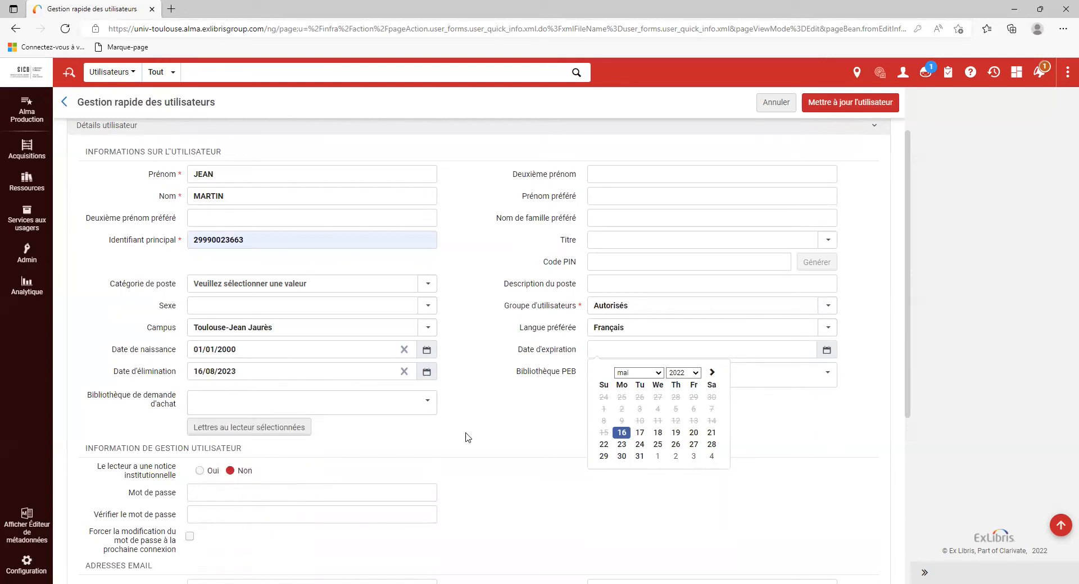
click(620, 351)
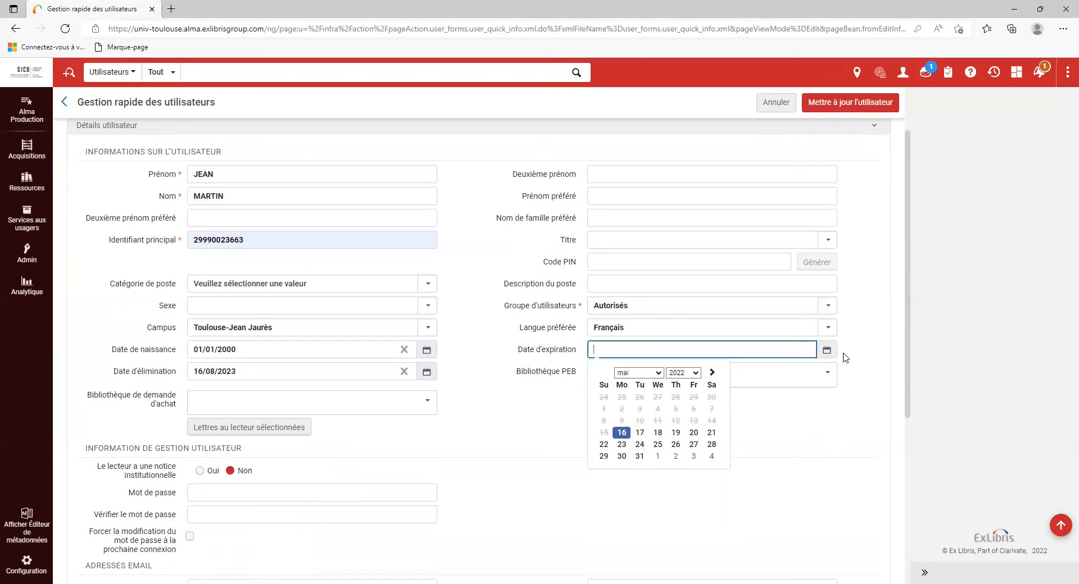
scroll(408, 436, down, 2)
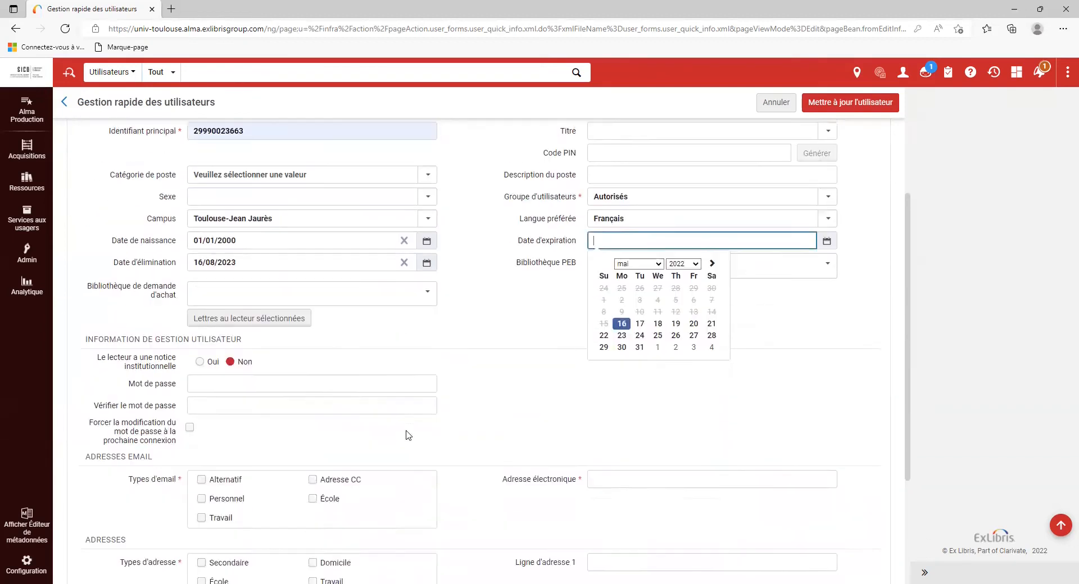
scroll(408, 435, down, 1)
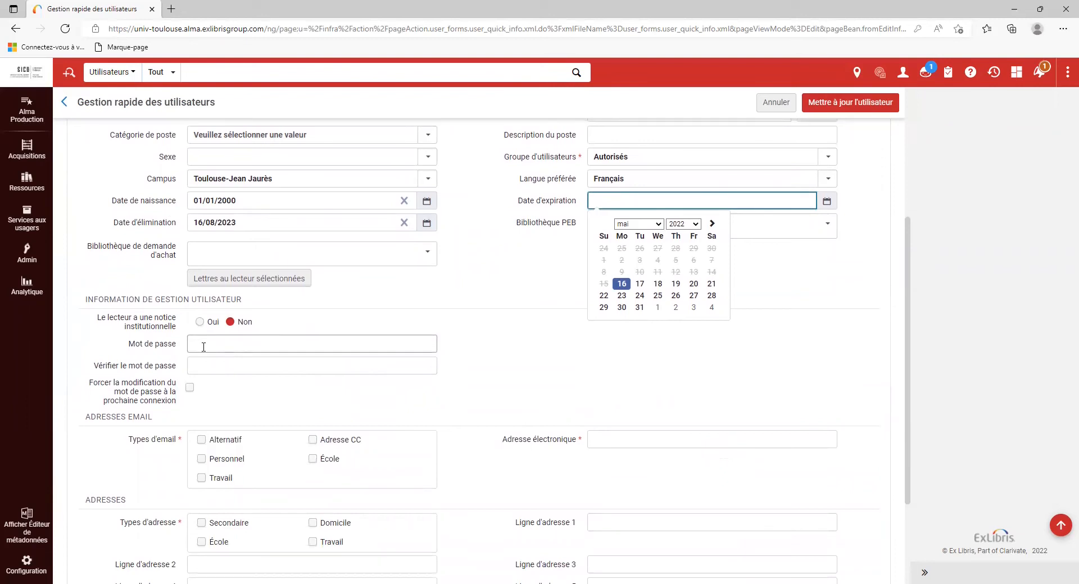
scroll(203, 347, up, 4)
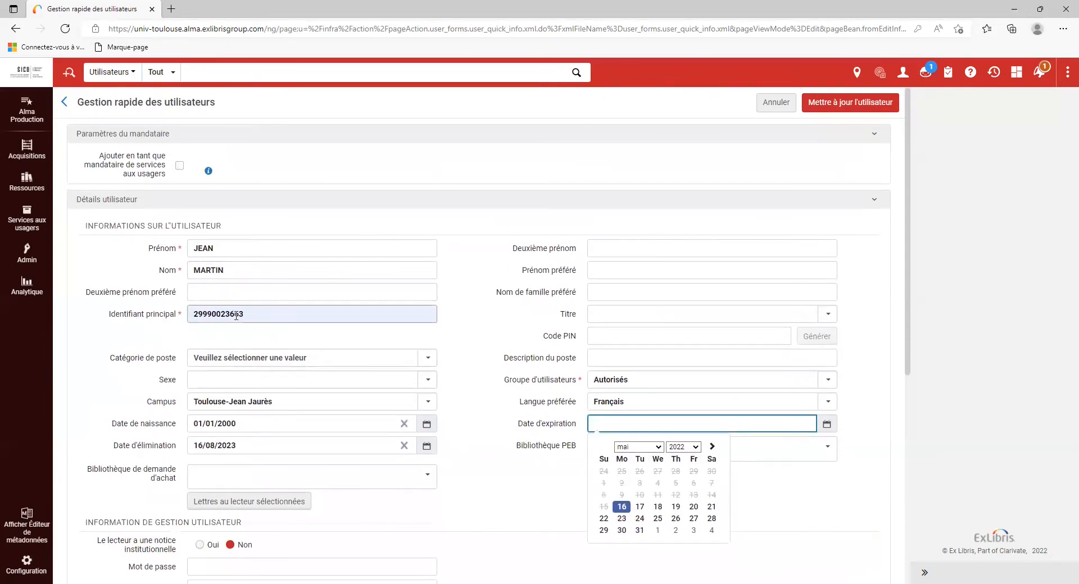
scroll(236, 315, down, 4)
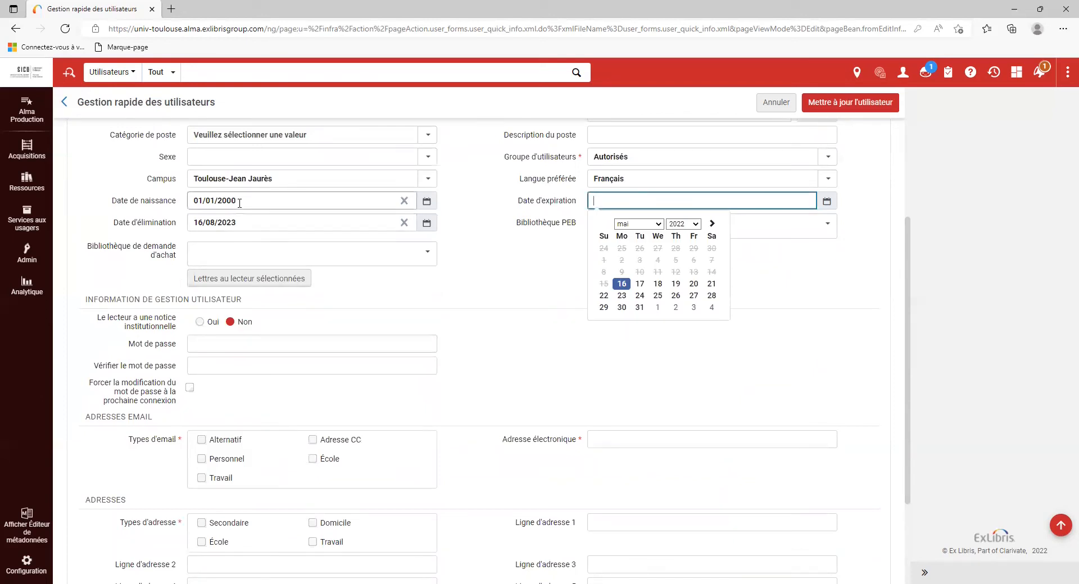
Draft the sample password in the Deuxième prénom field from copied text, and clear the field again
drag(240, 203, 194, 199)
key(ctrl+c)
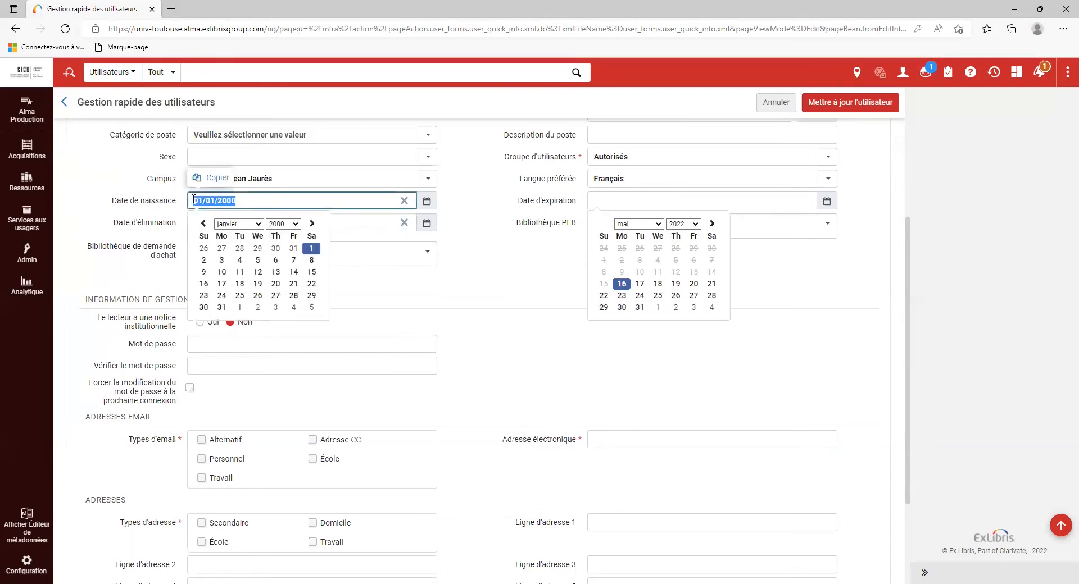
click(209, 181)
scroll(393, 347, up, 1)
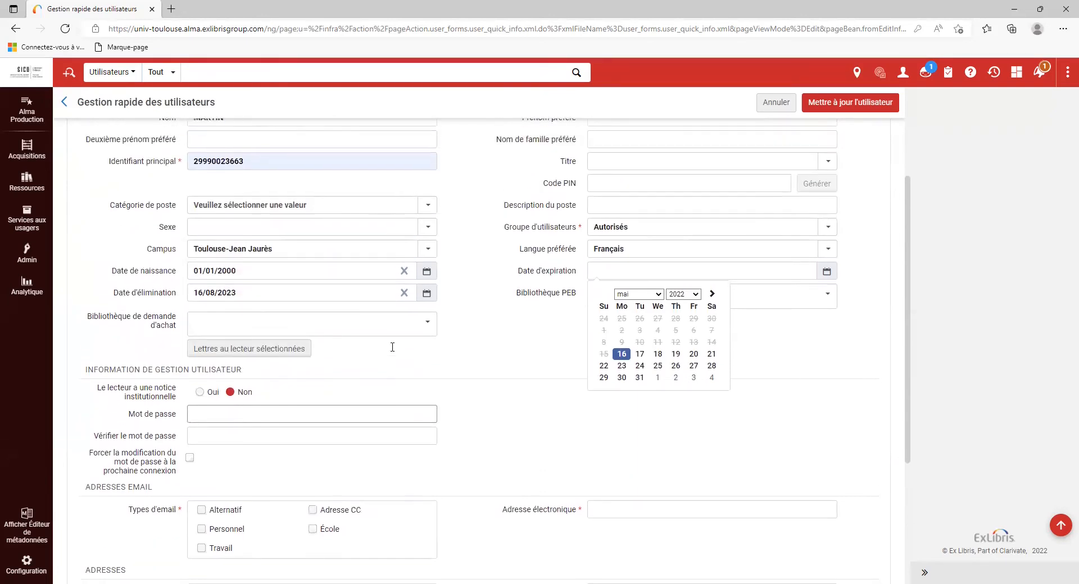
scroll(392, 348, up, 2)
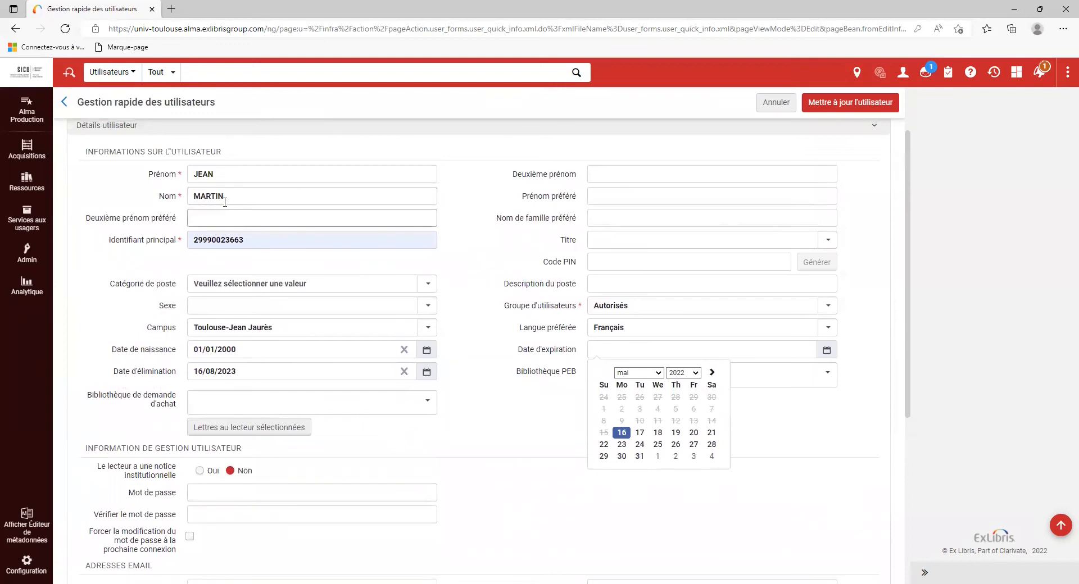
click(617, 177)
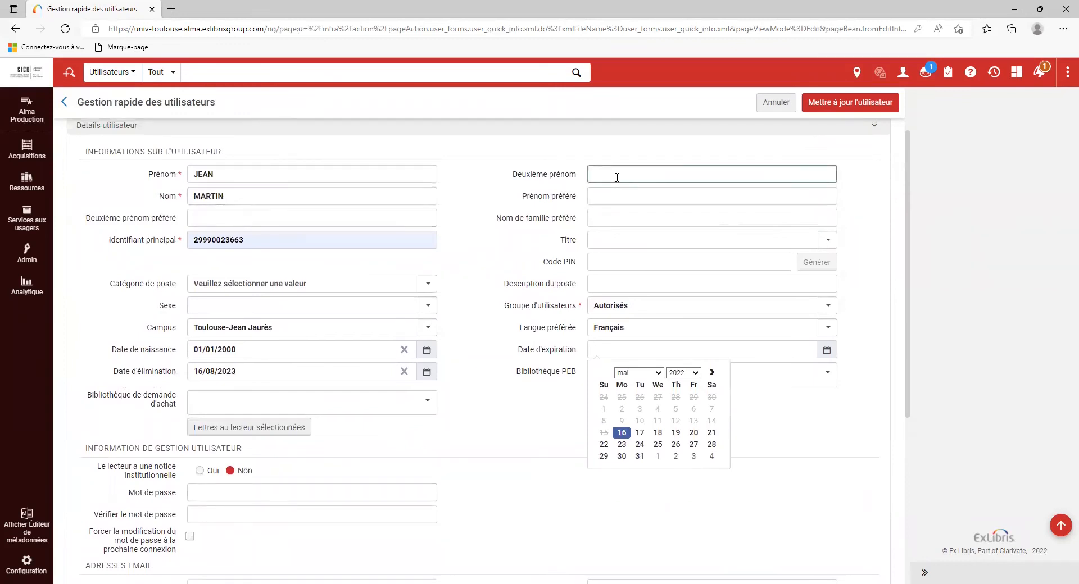
key(ctrl+v)
text(jM)
drag(592, 174, 636, 175)
click(646, 175)
drag(637, 176, 639, 176)
text(j)
drag(653, 174, 593, 174)
key(BackSpace)
Enter the account password in the Mot de passe field and repeat it in the Vérifier le mot de passe field
scroll(404, 298, down, 4)
click(296, 269)
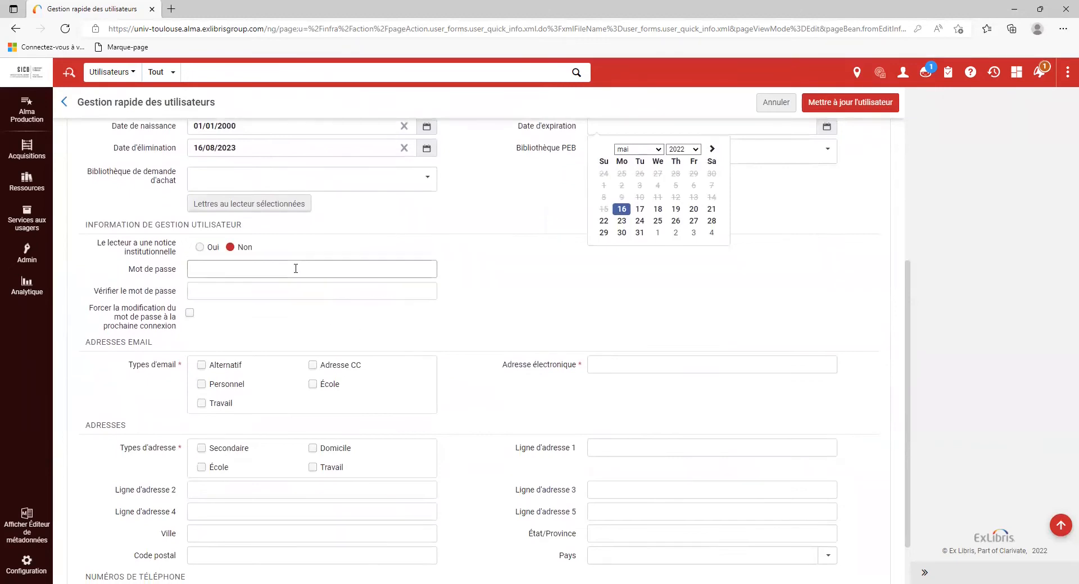
text(••••••••••••)
click(279, 289)
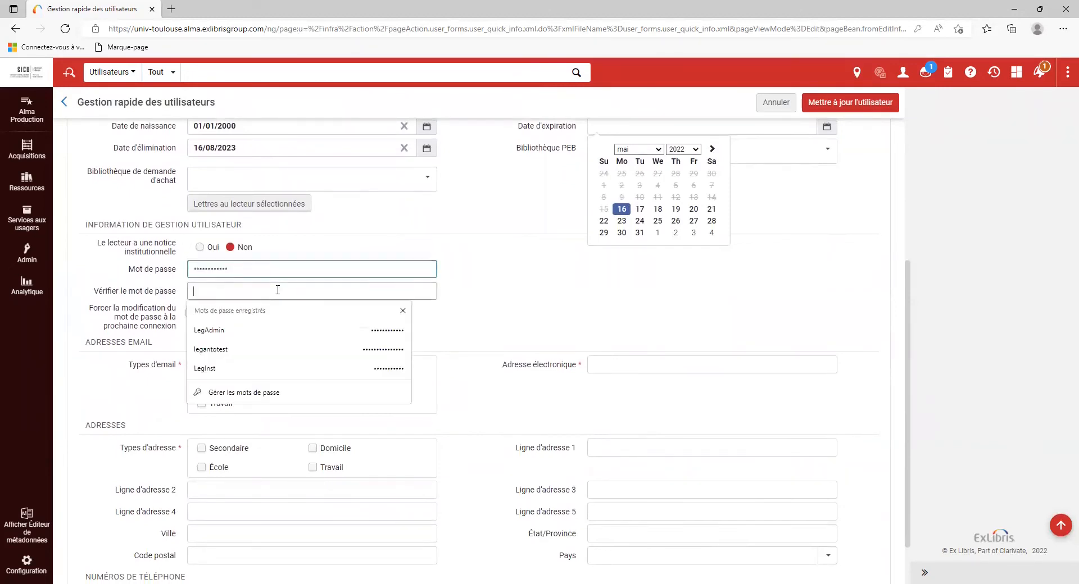
text(••••••••••••)
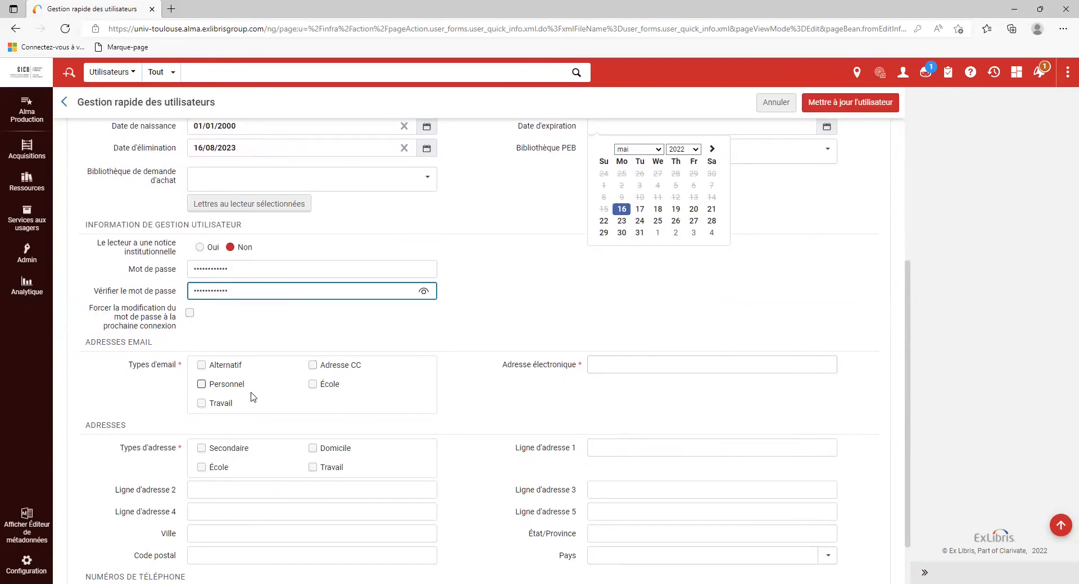
Set the e-mail type to Personnel and fill in the user's e-mail address from the saved entries
scroll(254, 393, down, 1)
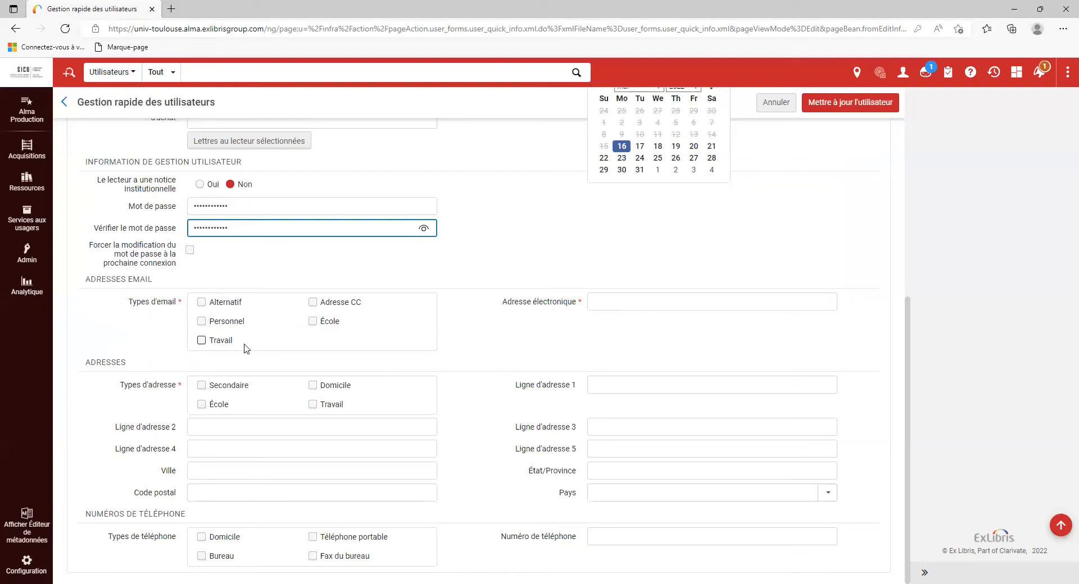
click(201, 322)
click(602, 303)
click(612, 361)
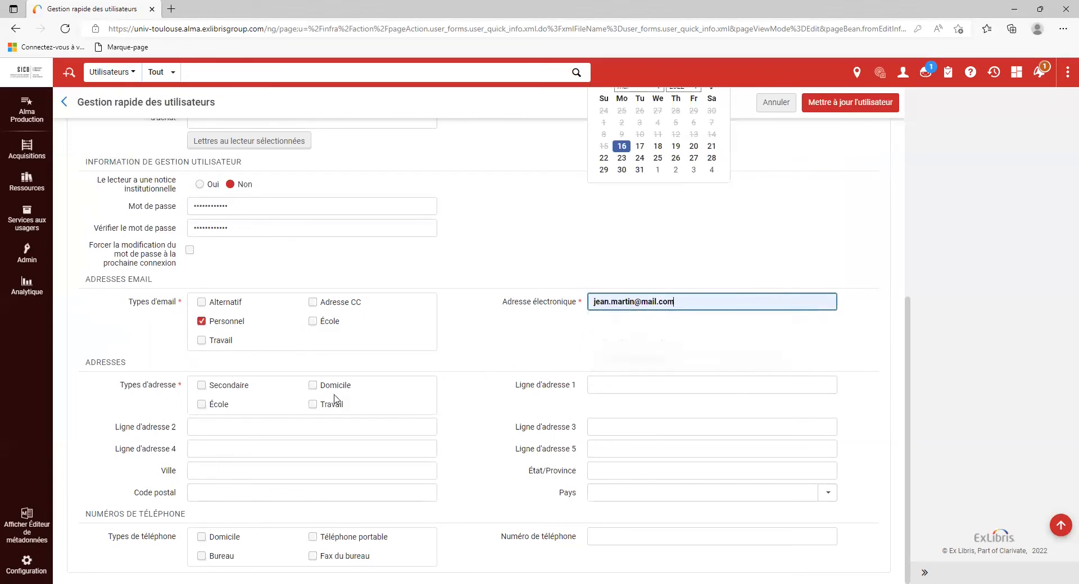
Set the address type to Domicile and fill in the user's street address, city and postal code from the saved entries
click(313, 385)
click(667, 385)
click(610, 424)
click(227, 472)
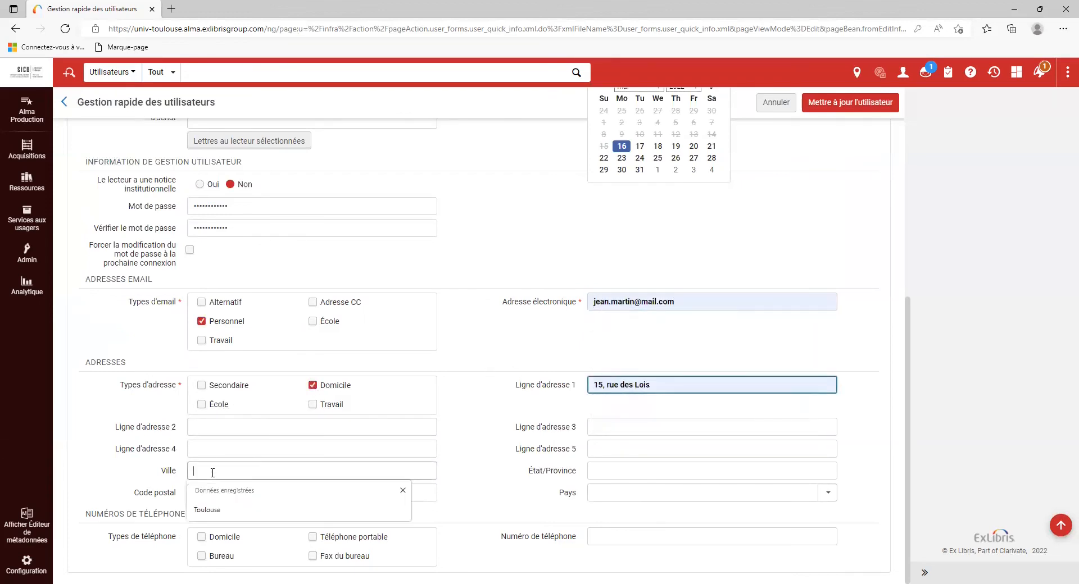
click(211, 510)
click(208, 494)
click(211, 532)
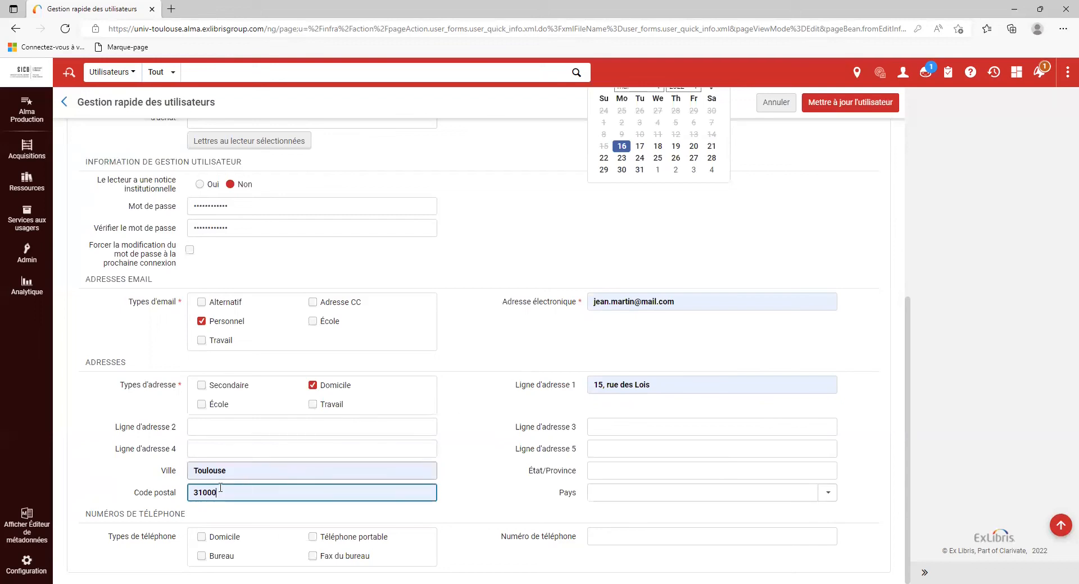
Review the upper part of the form and save the new user's record
scroll(450, 433, up, 3)
scroll(450, 432, up, 3)
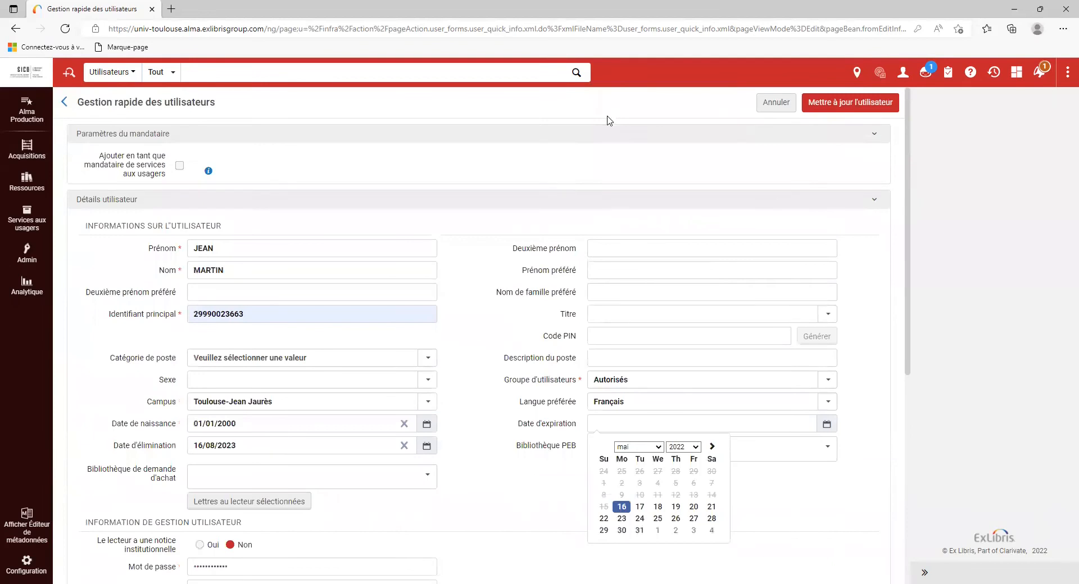
scroll(555, 264, down, 1)
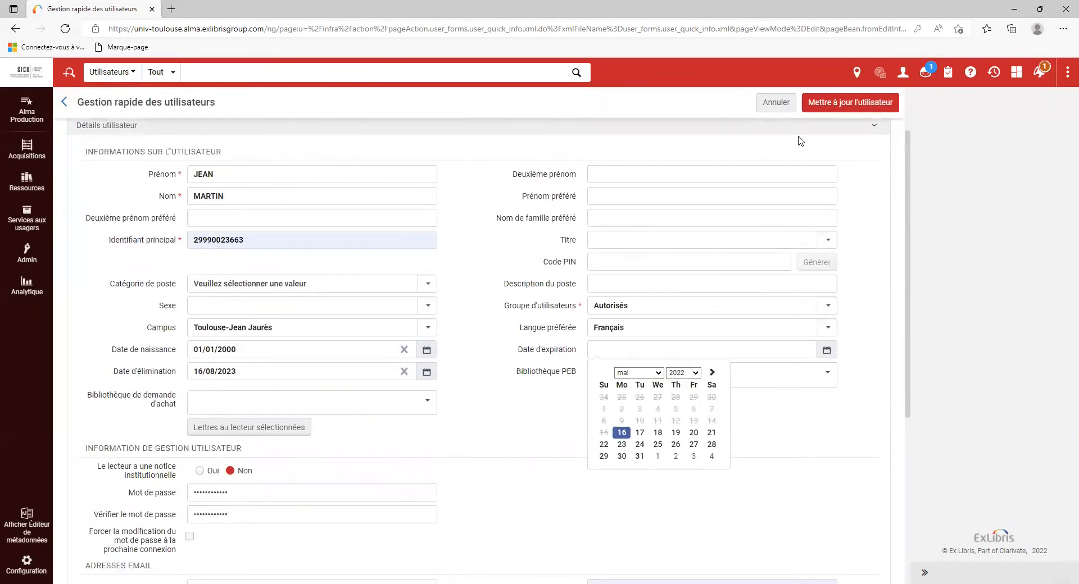
click(838, 105)
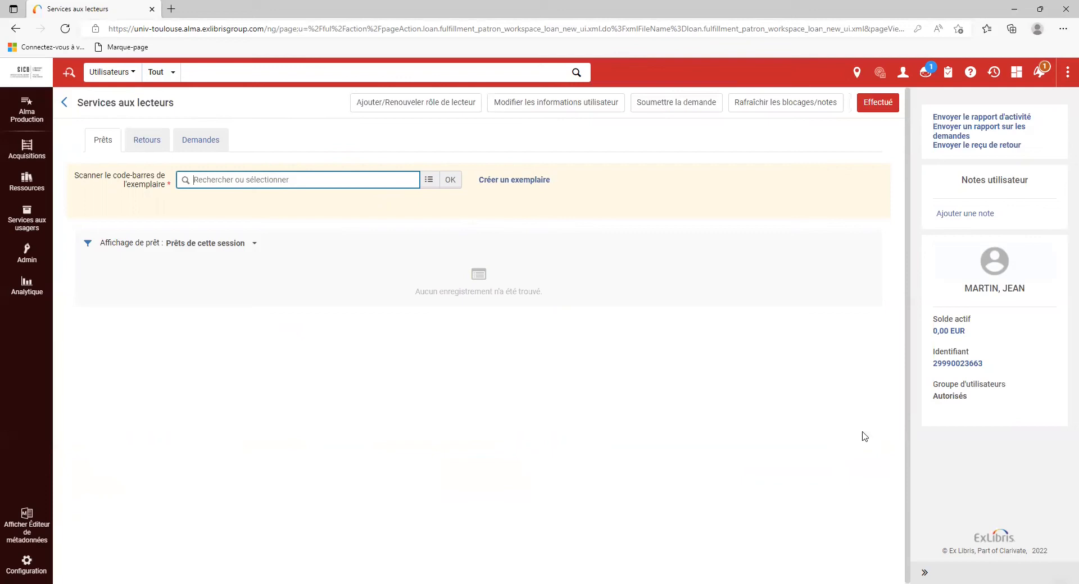
Return to the Alma home page and open the patron identification page of Services aux usagers
click(502, 32)
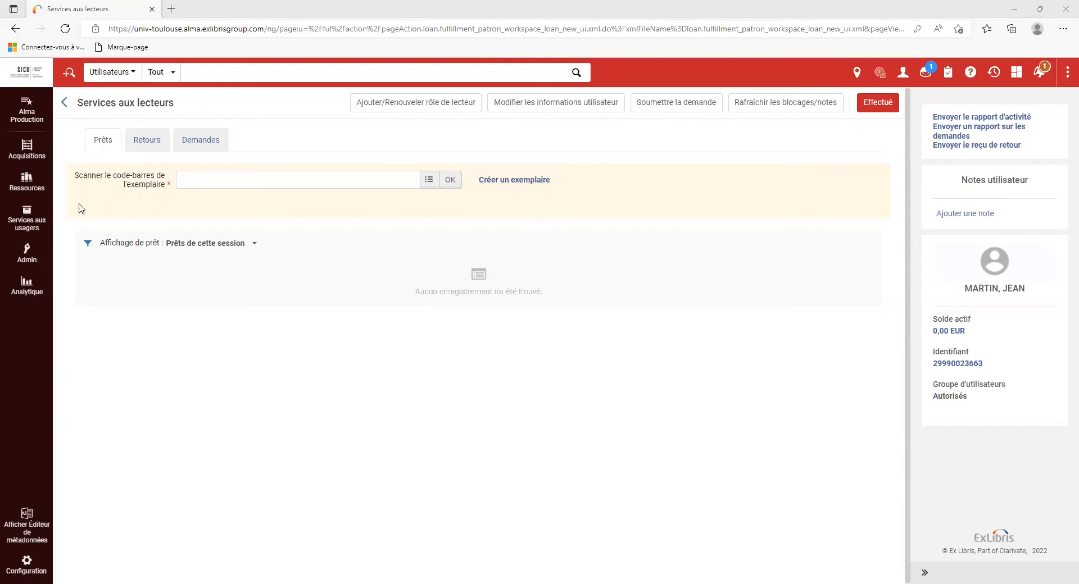
click(8, 80)
click(31, 217)
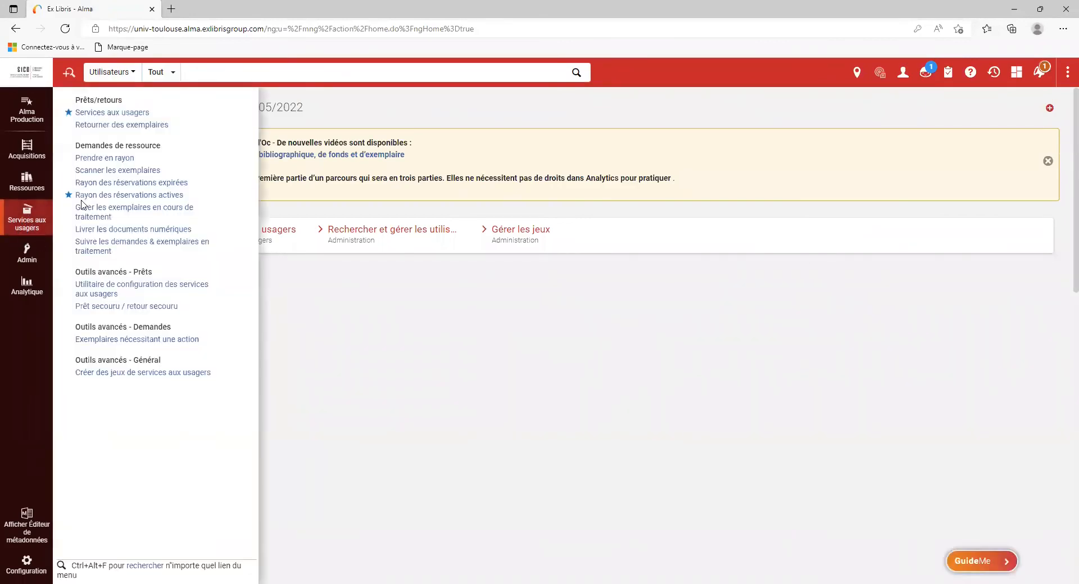
click(109, 113)
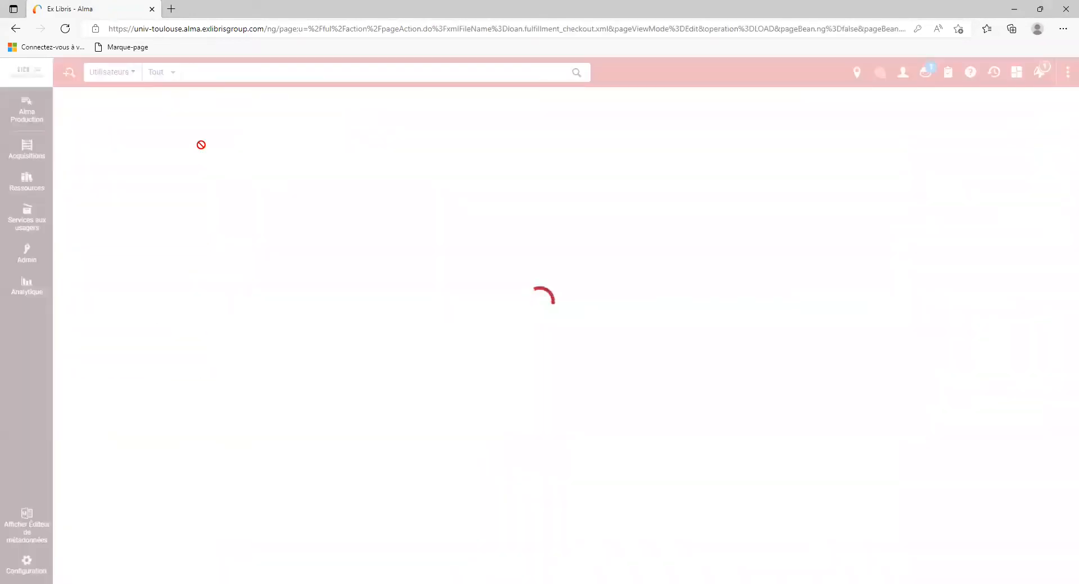
Look up the patron with the group Pré-inscription en ligne by the copied e-mail identifier and open the matching record
key(ctrl+v)
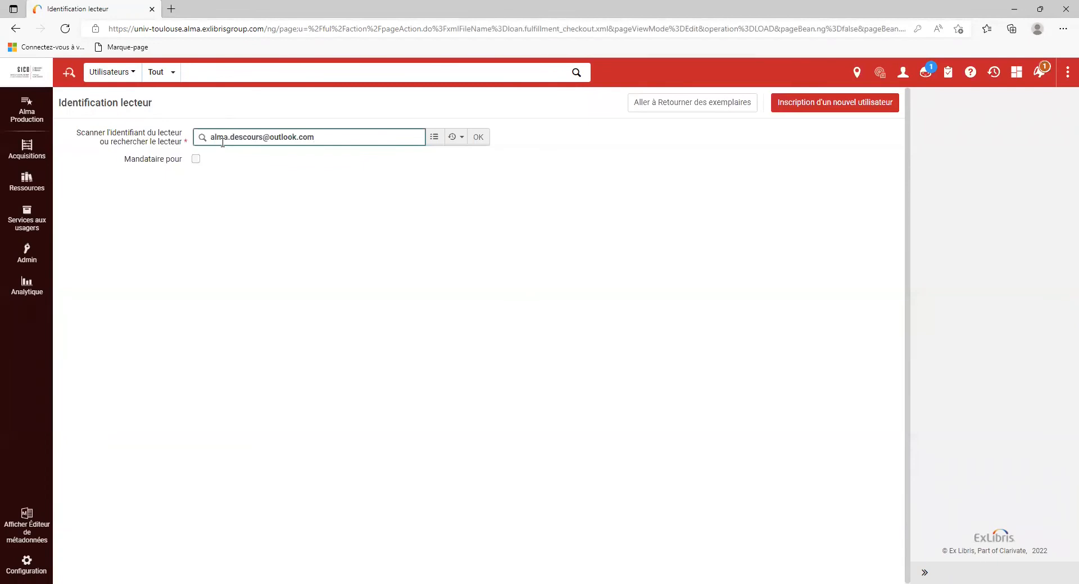
click(246, 156)
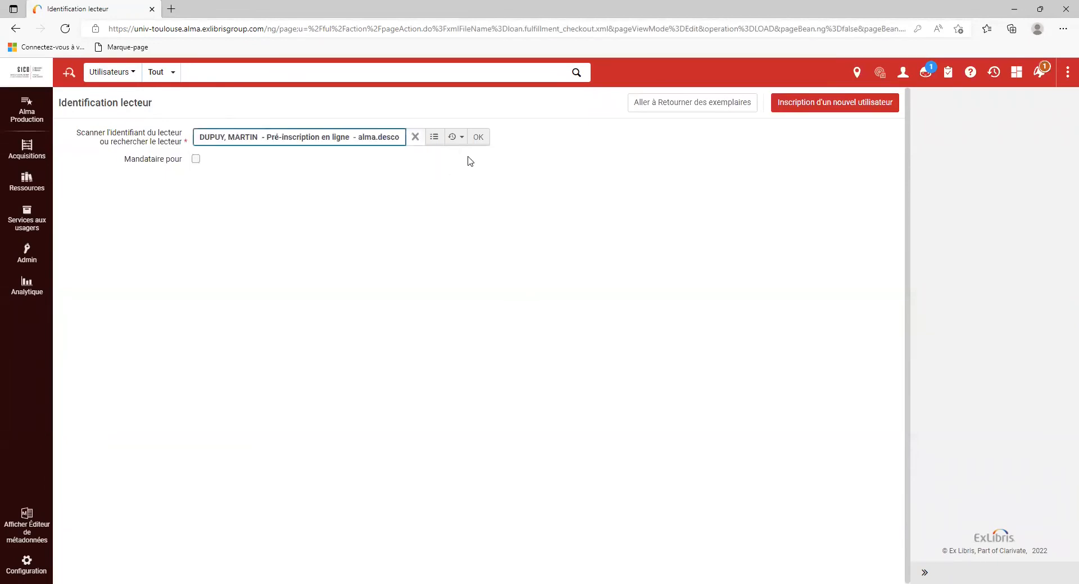
click(477, 139)
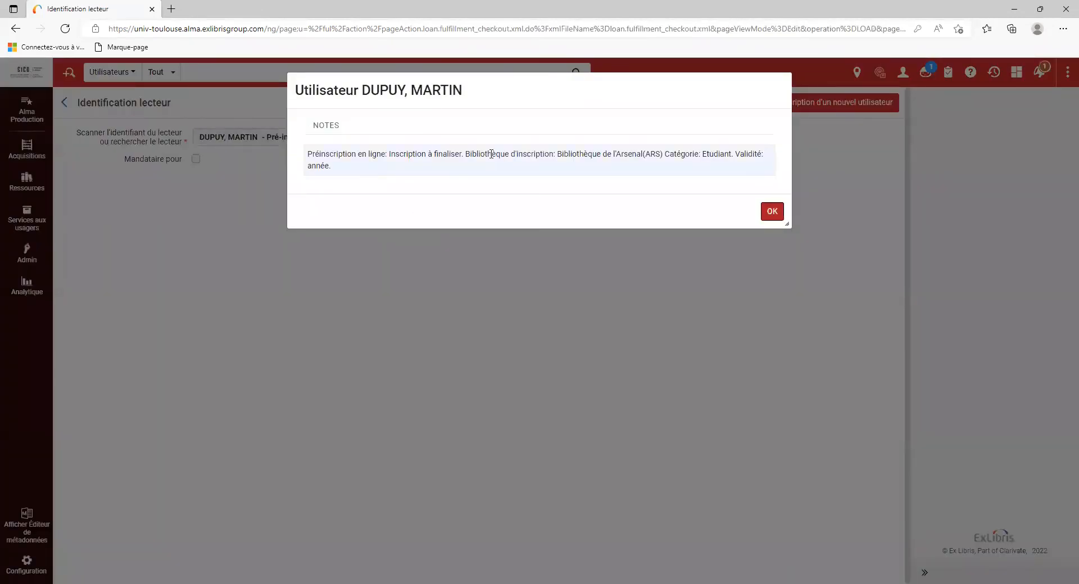
Read the patron's online pre-registration note, highlighting its status and registration library, and acknowledge it to reach the patron's loans page
drag(308, 154, 466, 154)
click(389, 155)
click(554, 172)
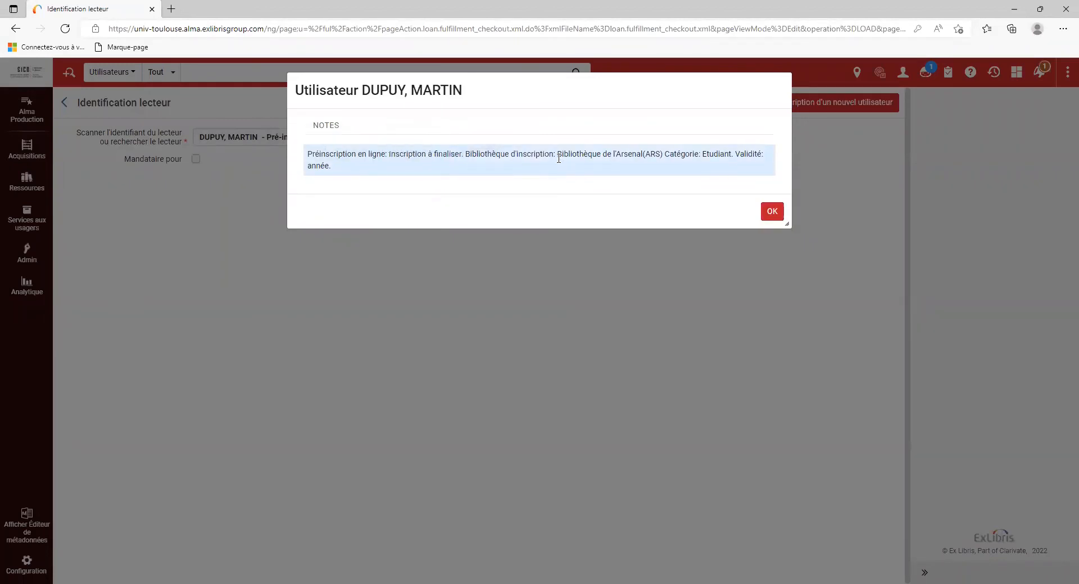
drag(557, 155, 663, 159)
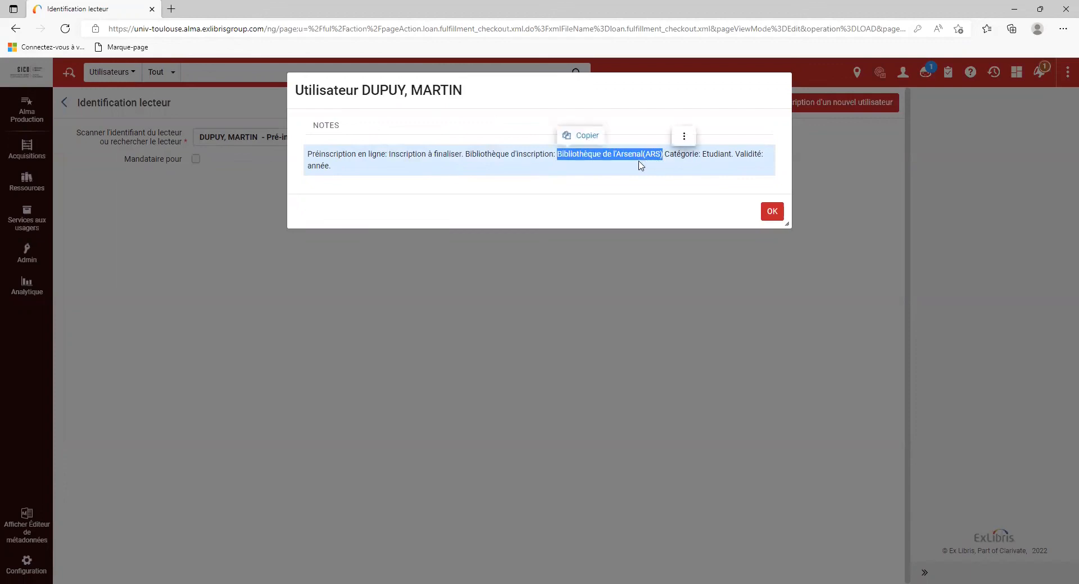
click(599, 172)
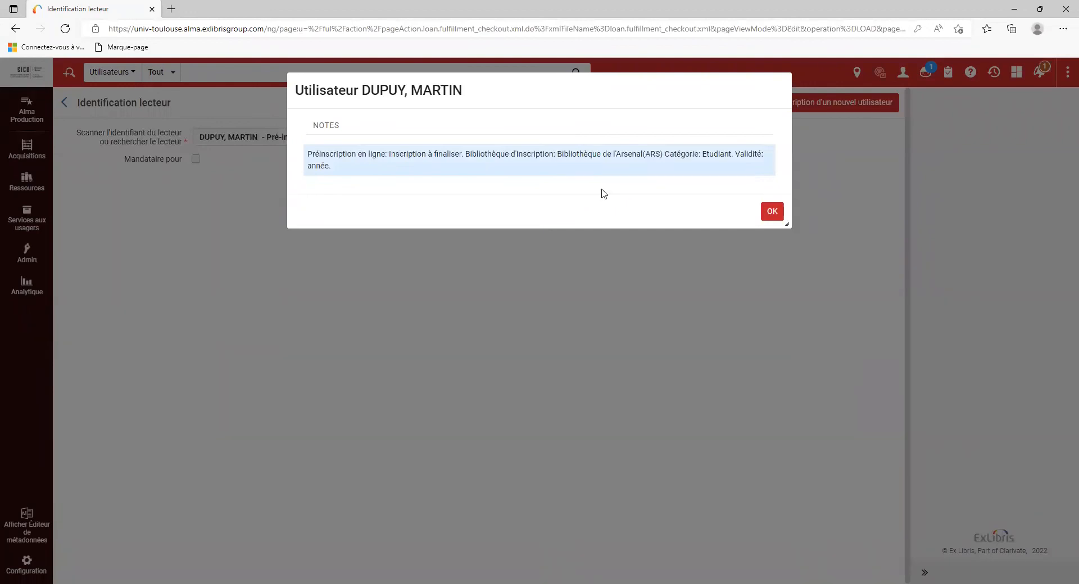
click(772, 213)
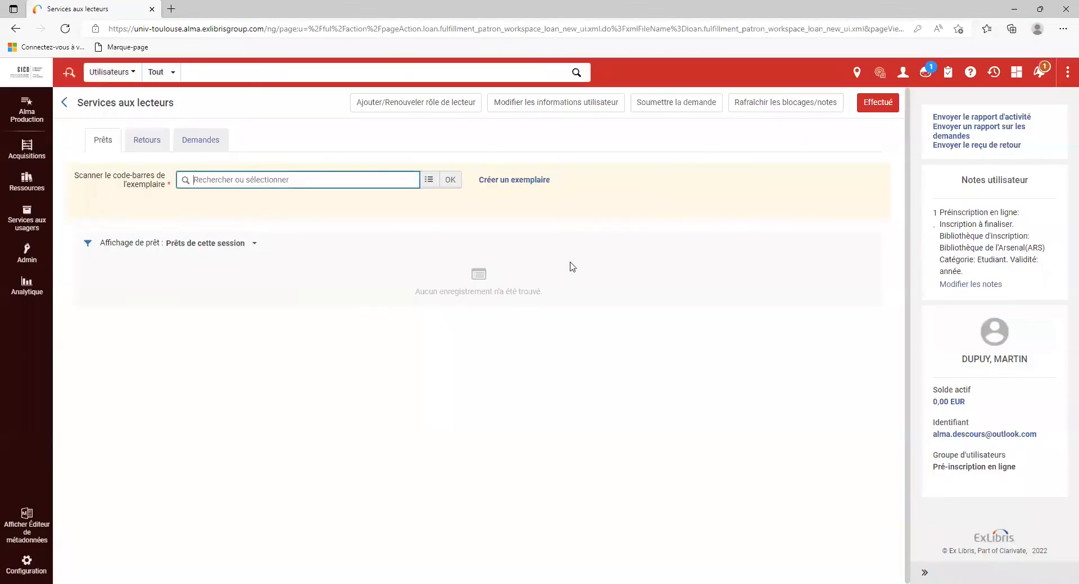
Open the pre-registered patron's full user details and display the general information
click(969, 441)
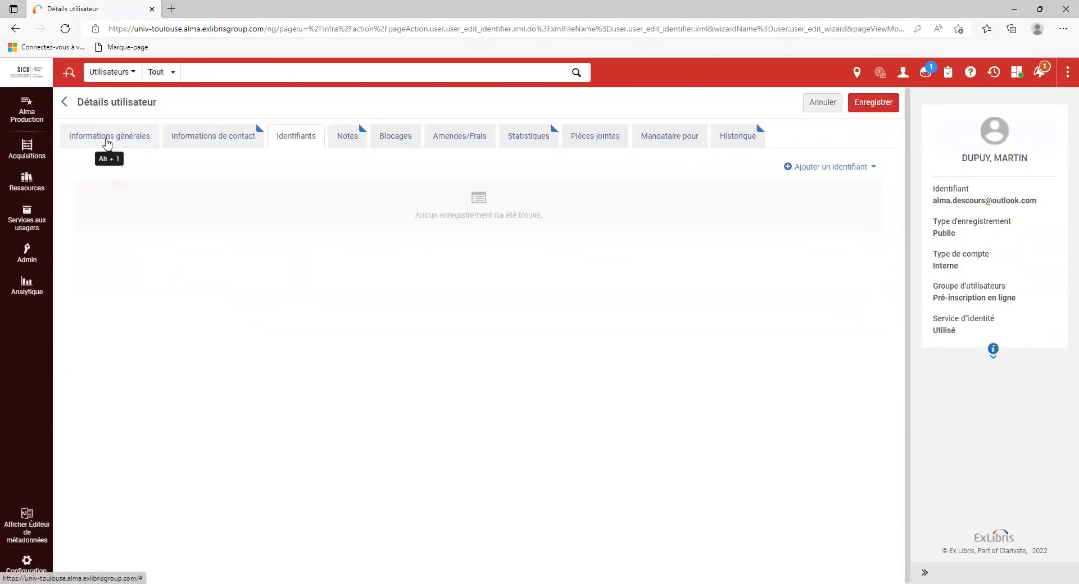
click(107, 143)
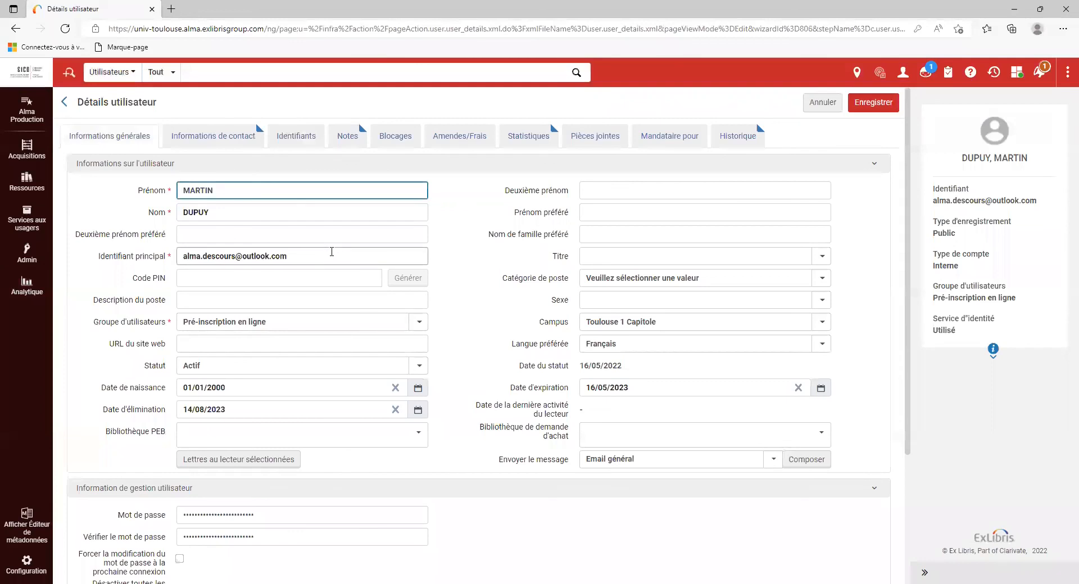
Replace the e-mail address in the patron's primary identifier field with the patron's numeric library identifier
drag(331, 252, 82, 295)
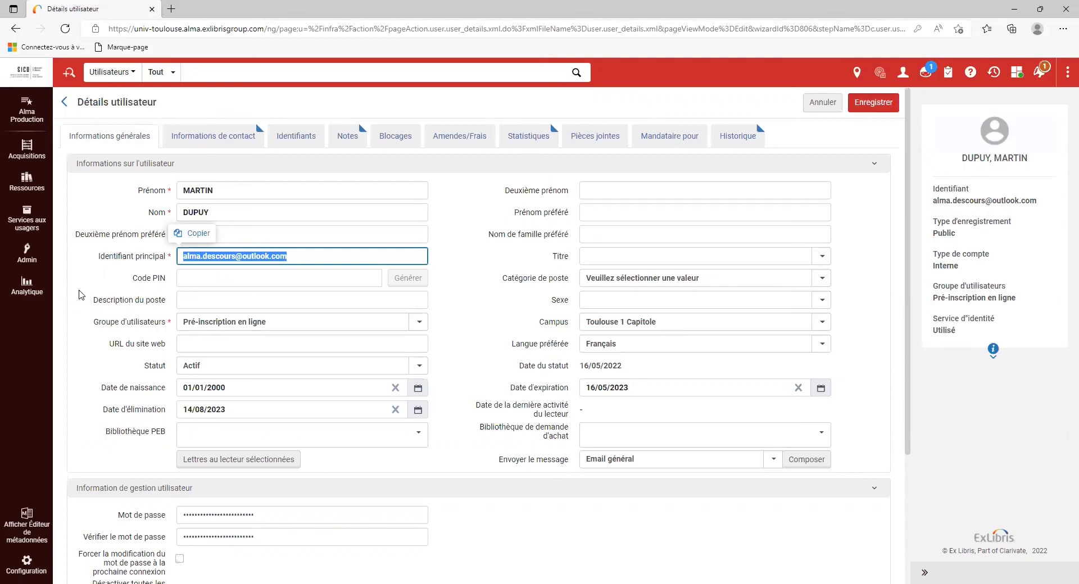
key(BackSpace)
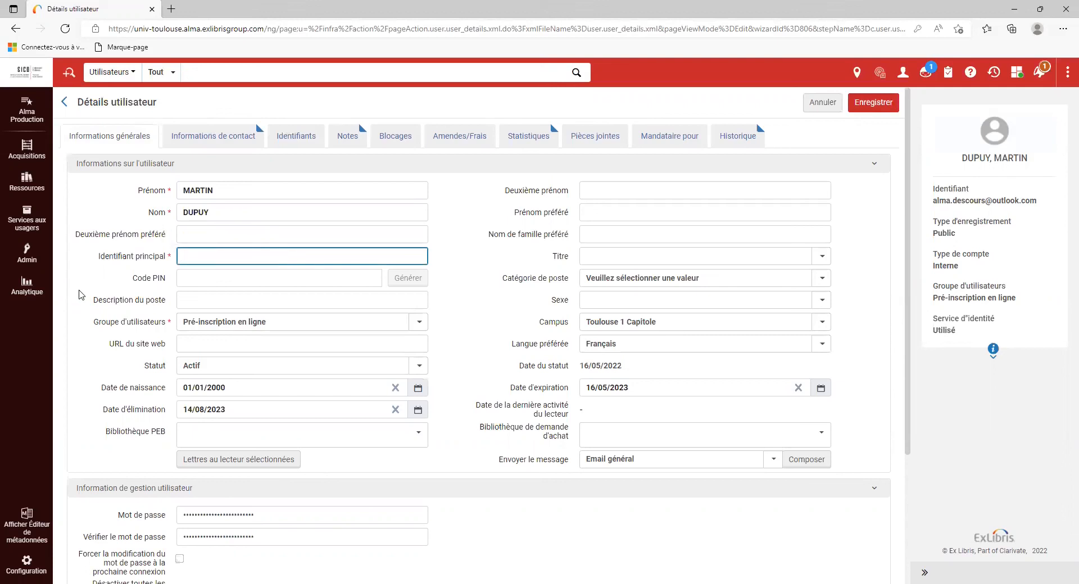
click(193, 257)
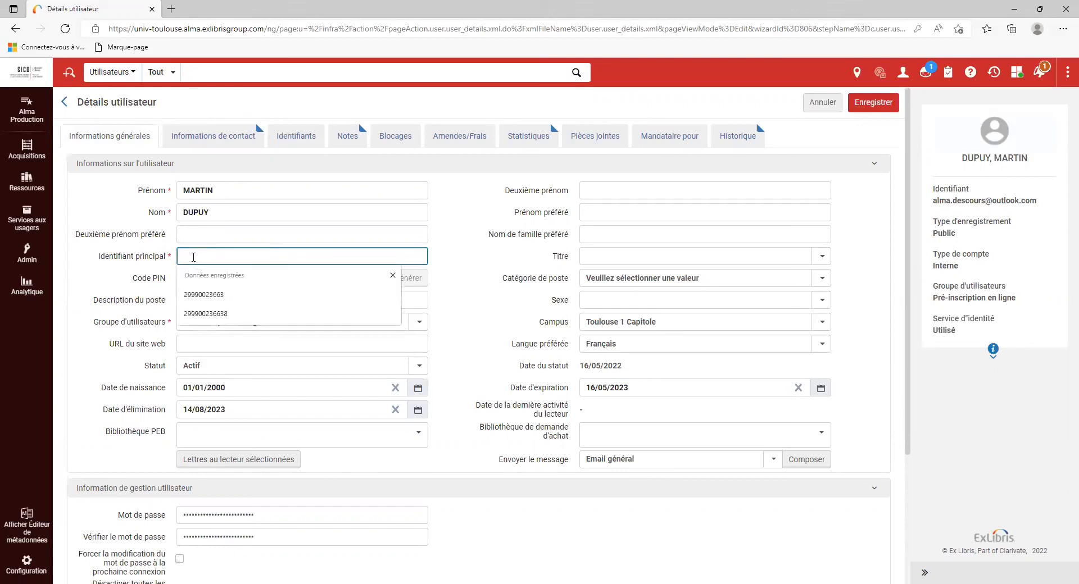
click(211, 315)
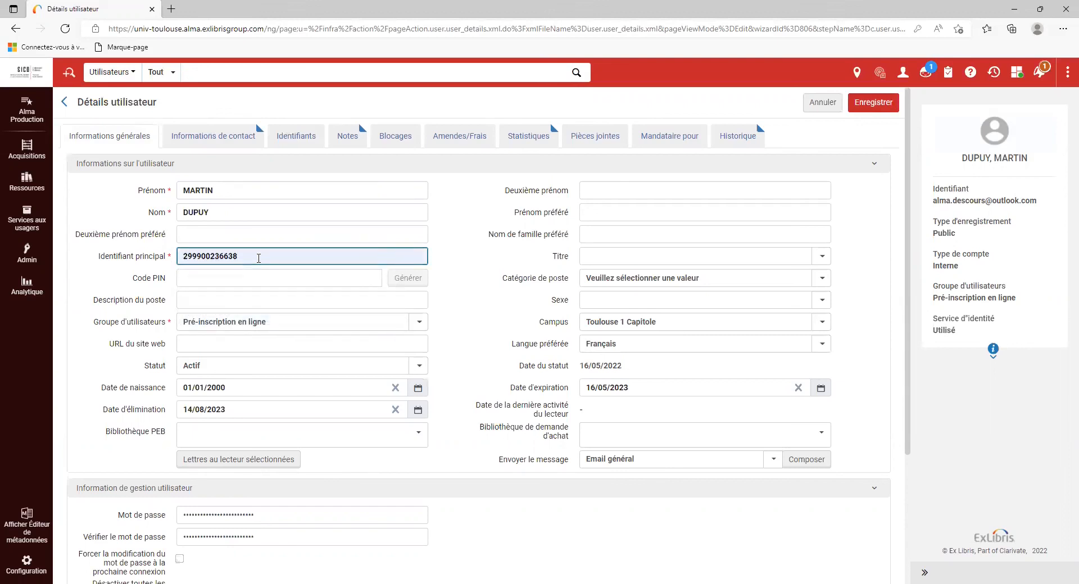
text(7)
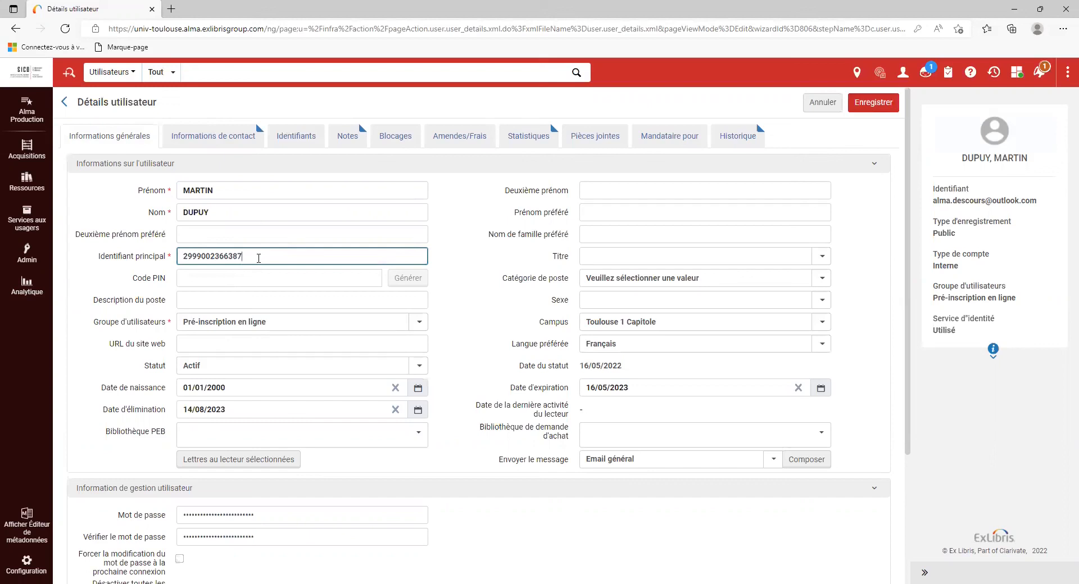
double_click(258, 258)
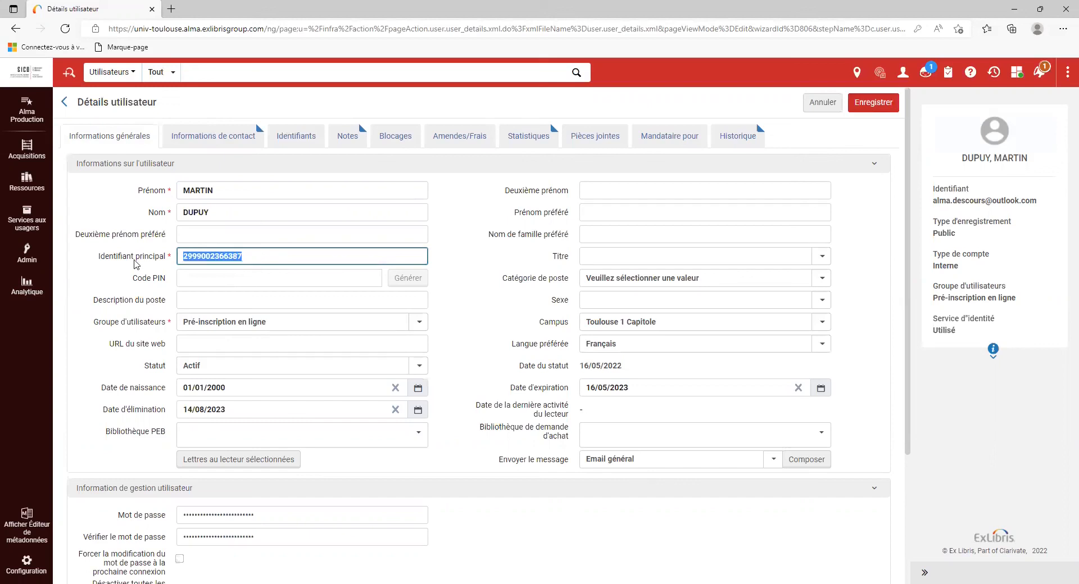
click(87, 337)
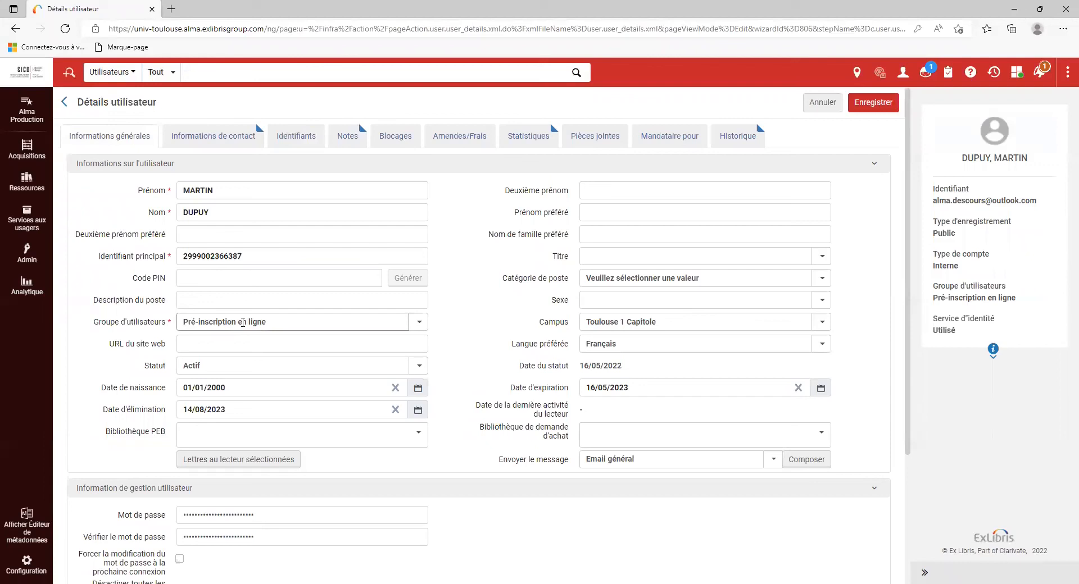
Change the patron's user group to Autorisés
click(243, 322)
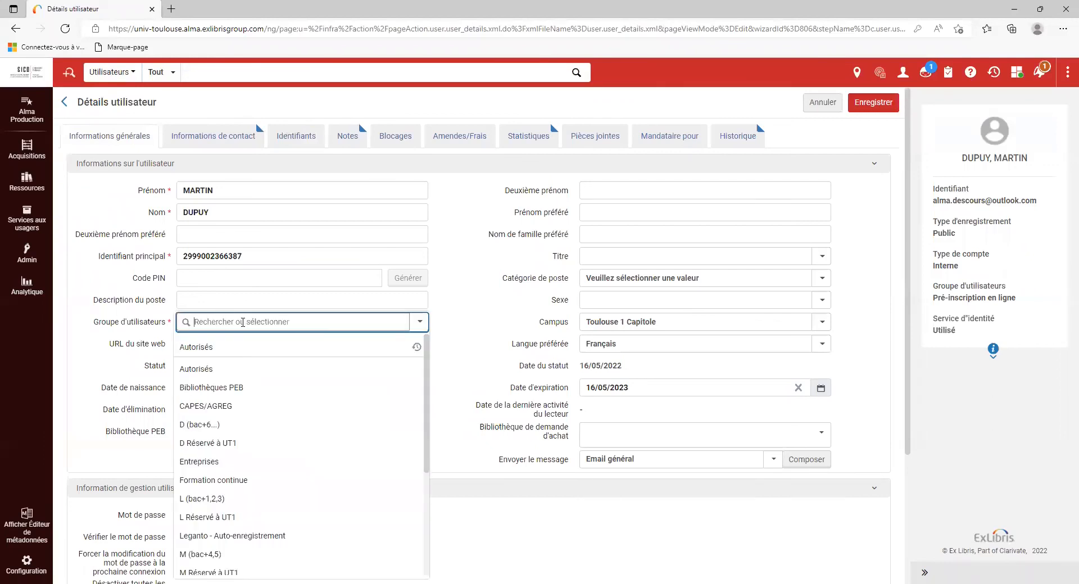
click(420, 325)
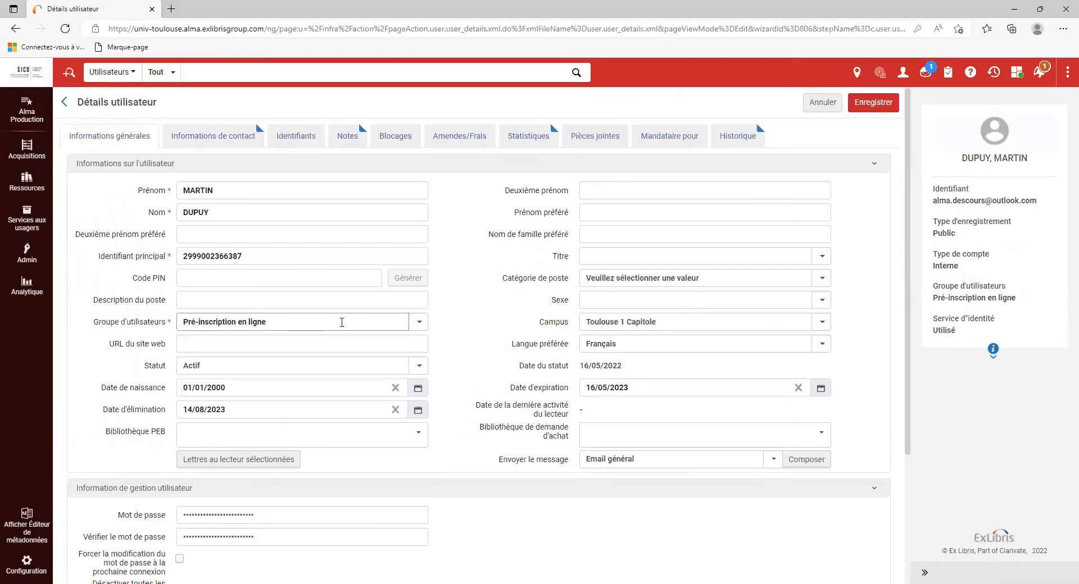
click(342, 322)
click(236, 346)
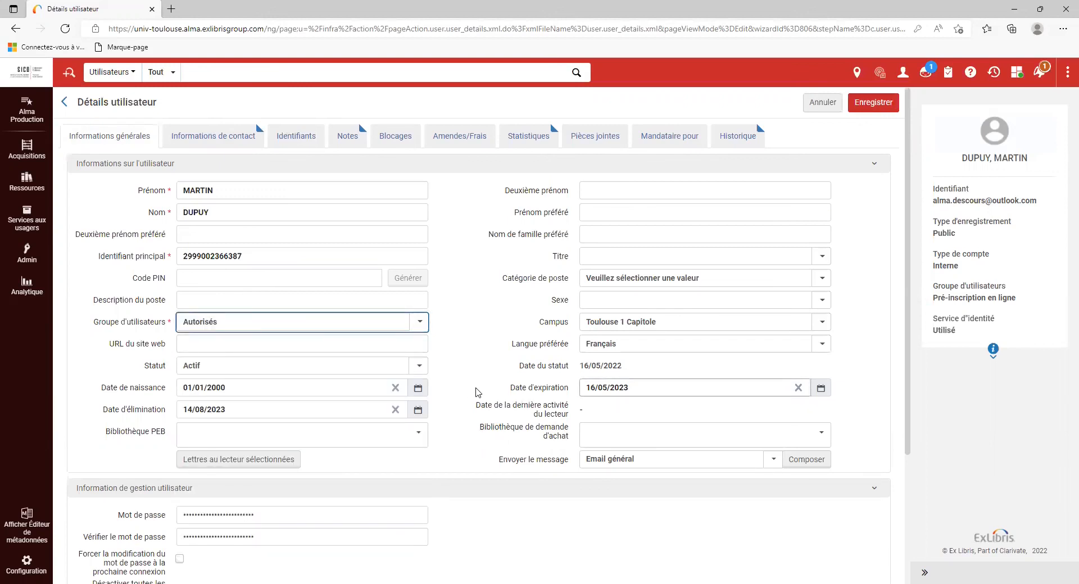
Delete the online pre-registration note from the patron's record and save the updated user details
scroll(475, 382, down, 3)
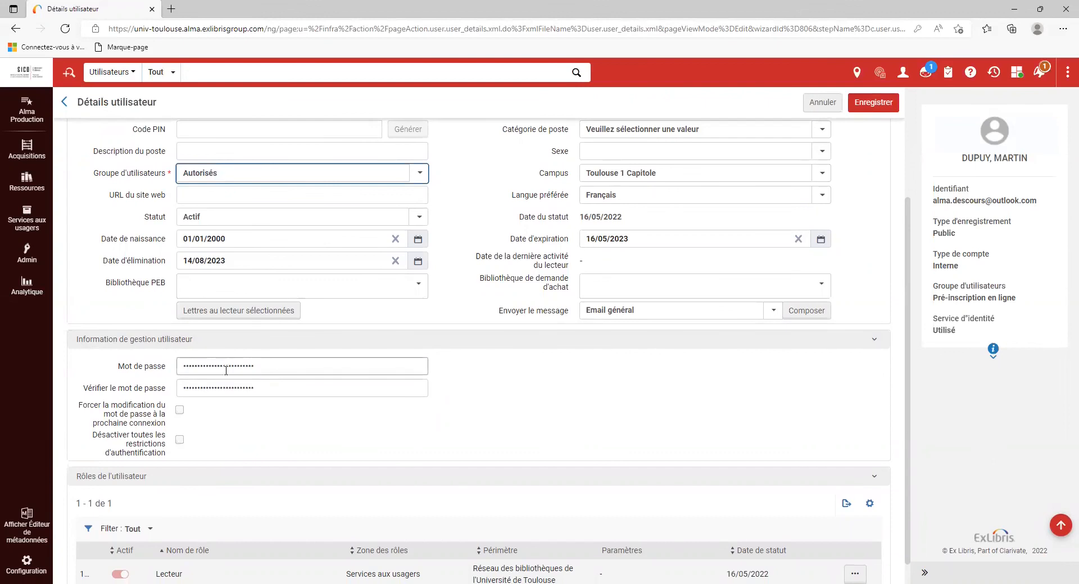
scroll(371, 419, up, 3)
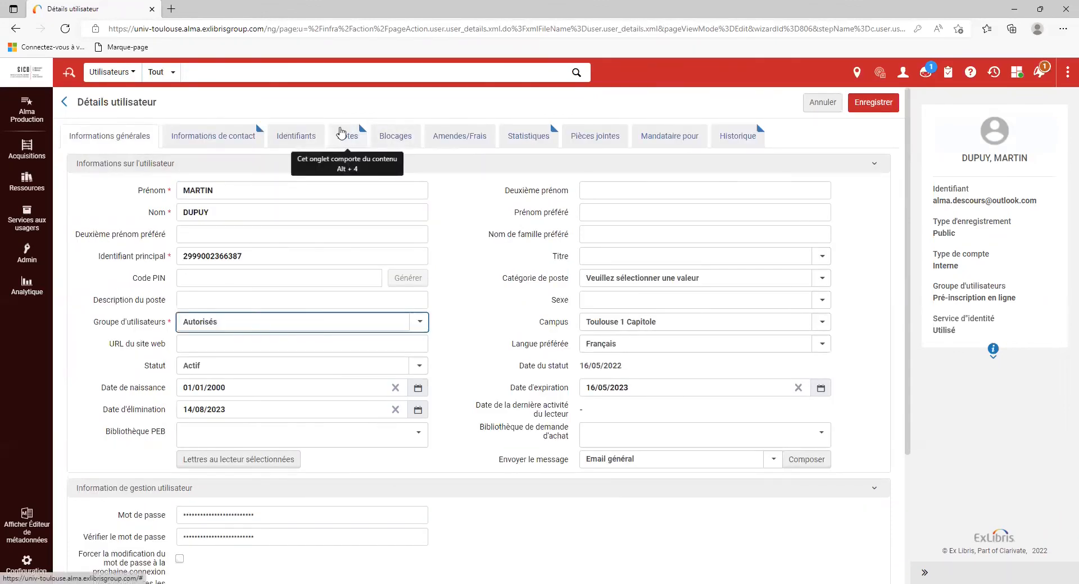
click(341, 133)
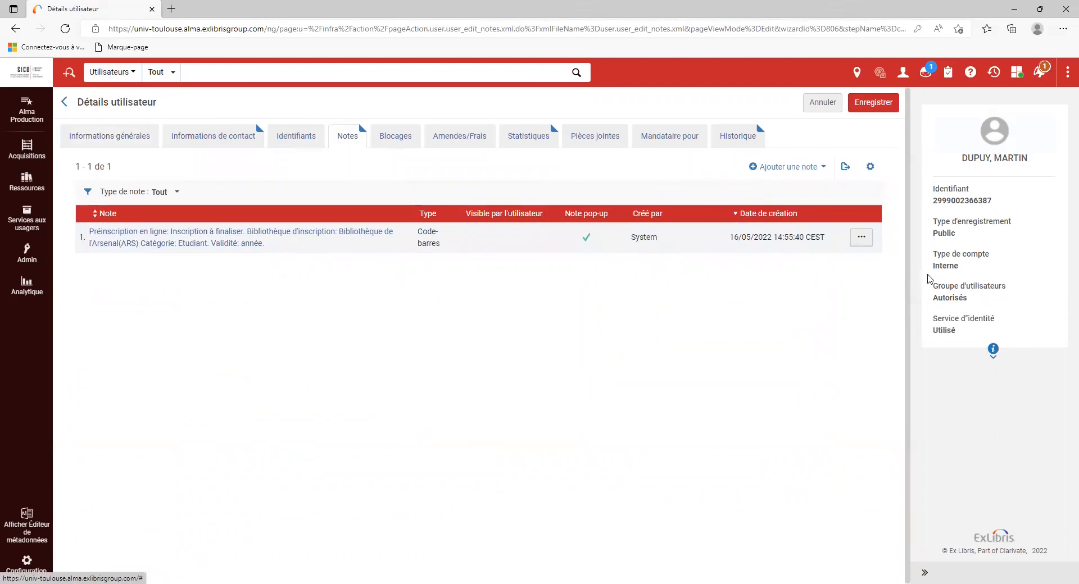
click(861, 238)
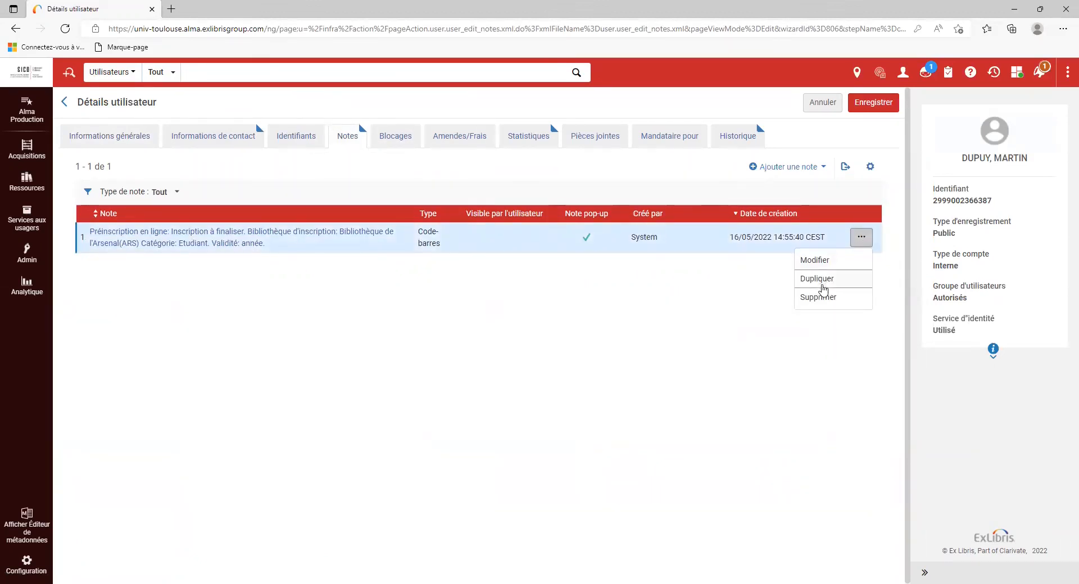
click(822, 299)
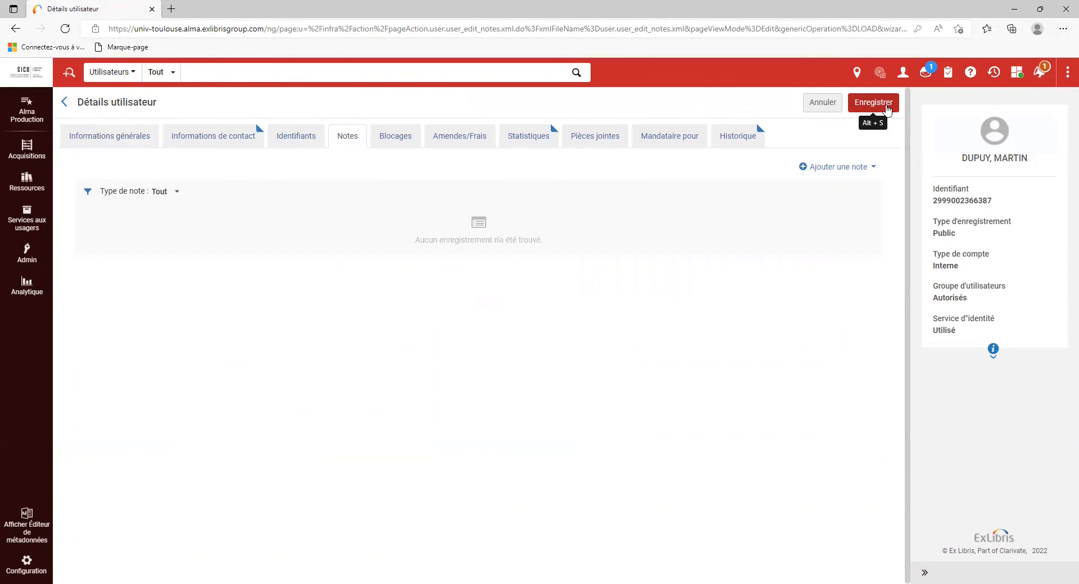
click(888, 109)
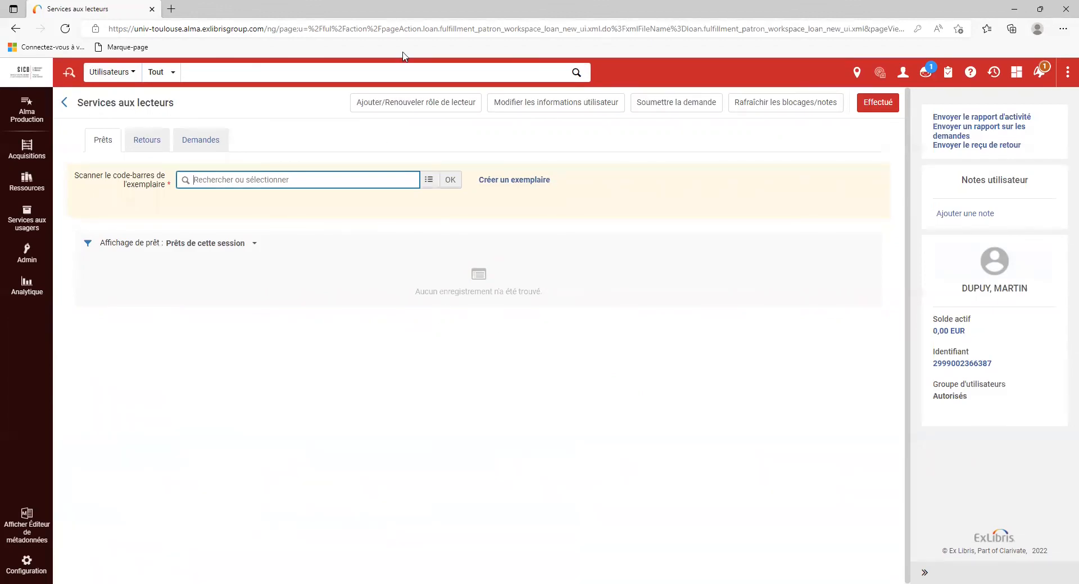
click(481, 39)
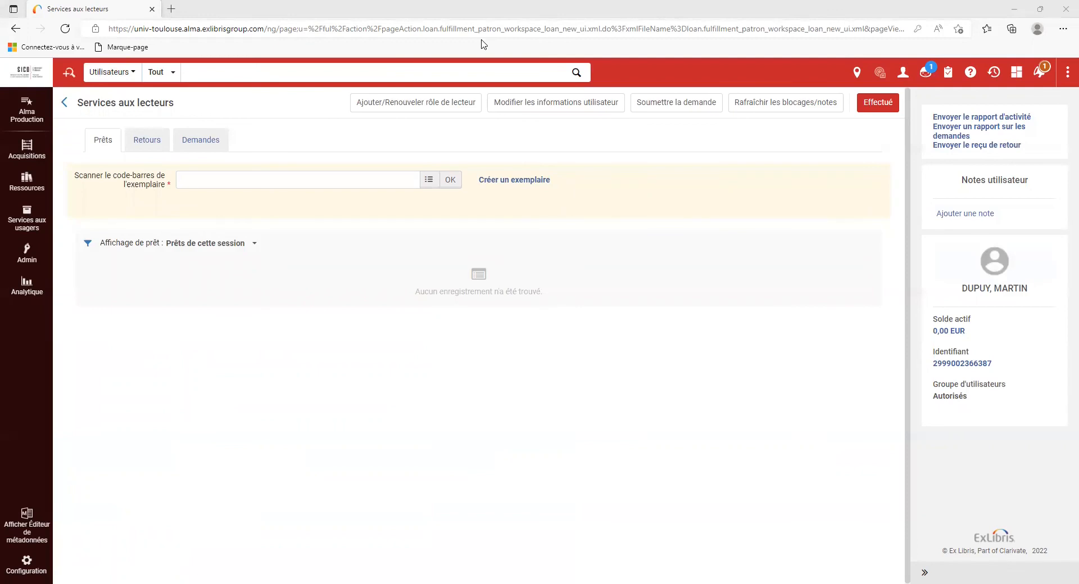